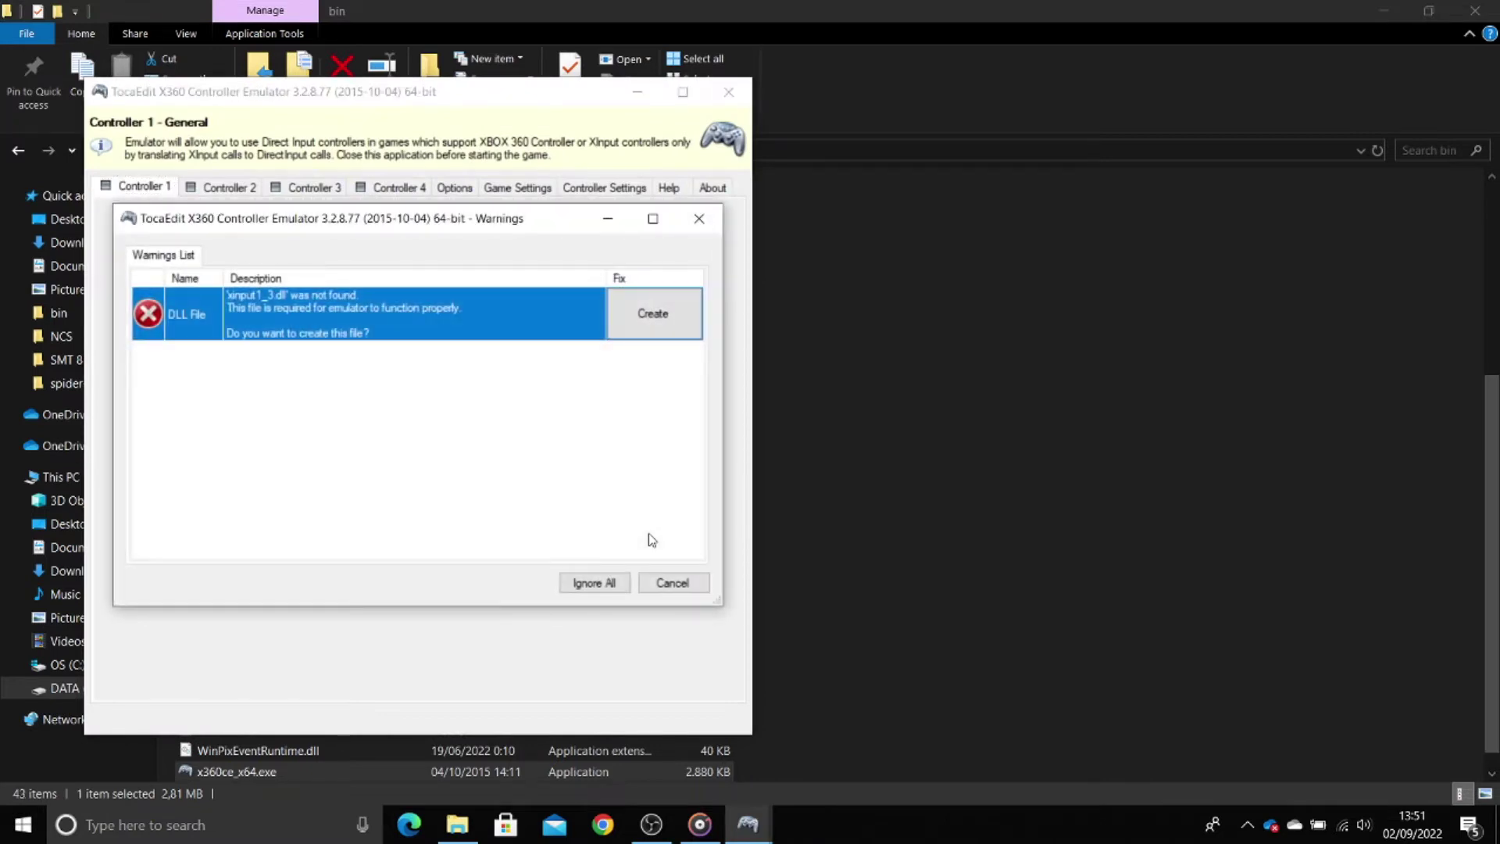
Create the missing xinput1_3.dll file and load the automatically found internet settings for both Twin USB Vibration Gamepads
left_click(630, 315)
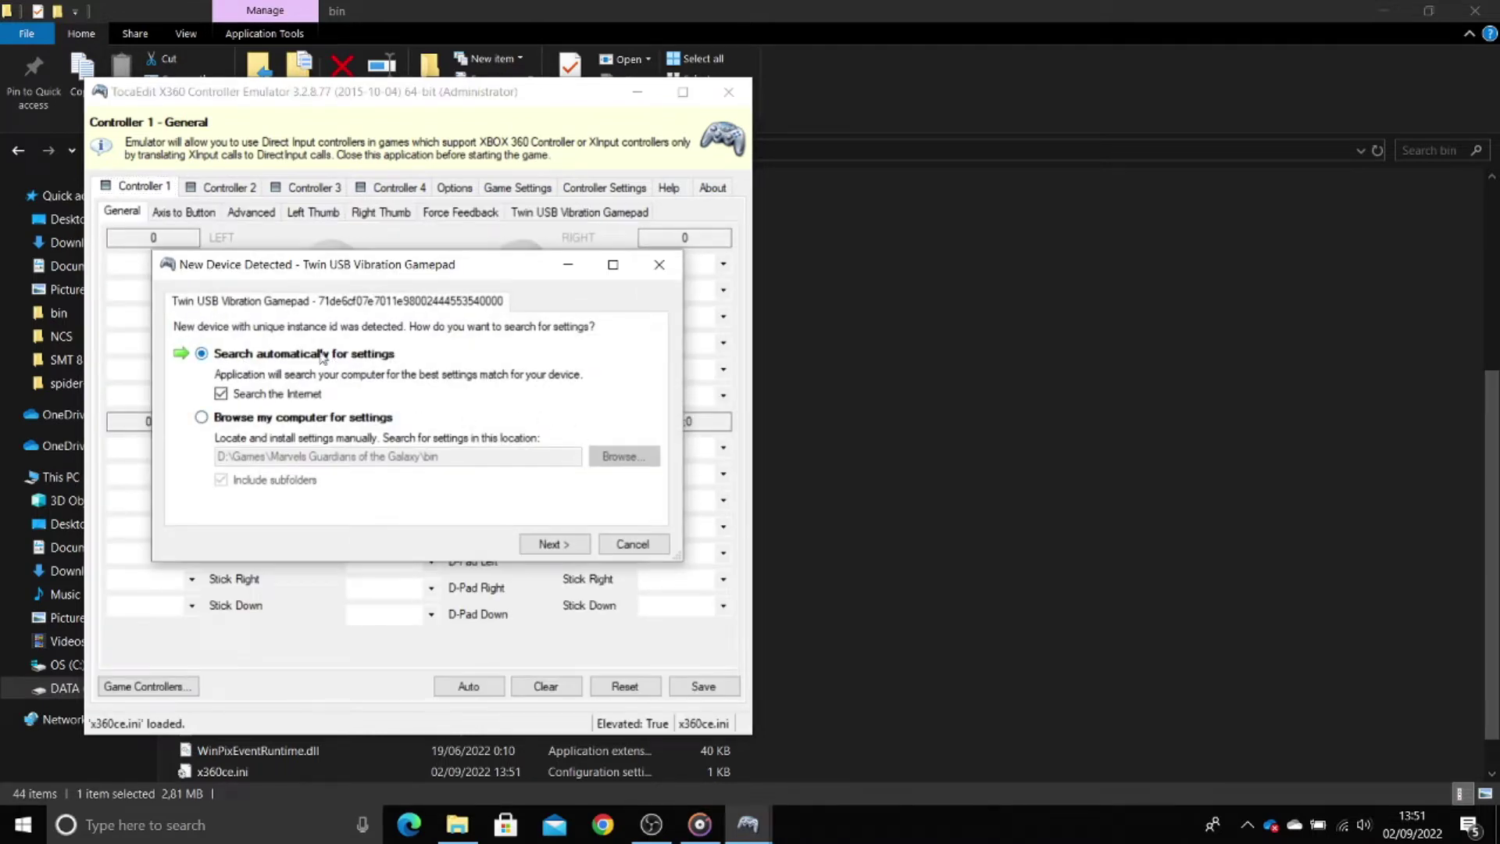
left_click(582, 549)
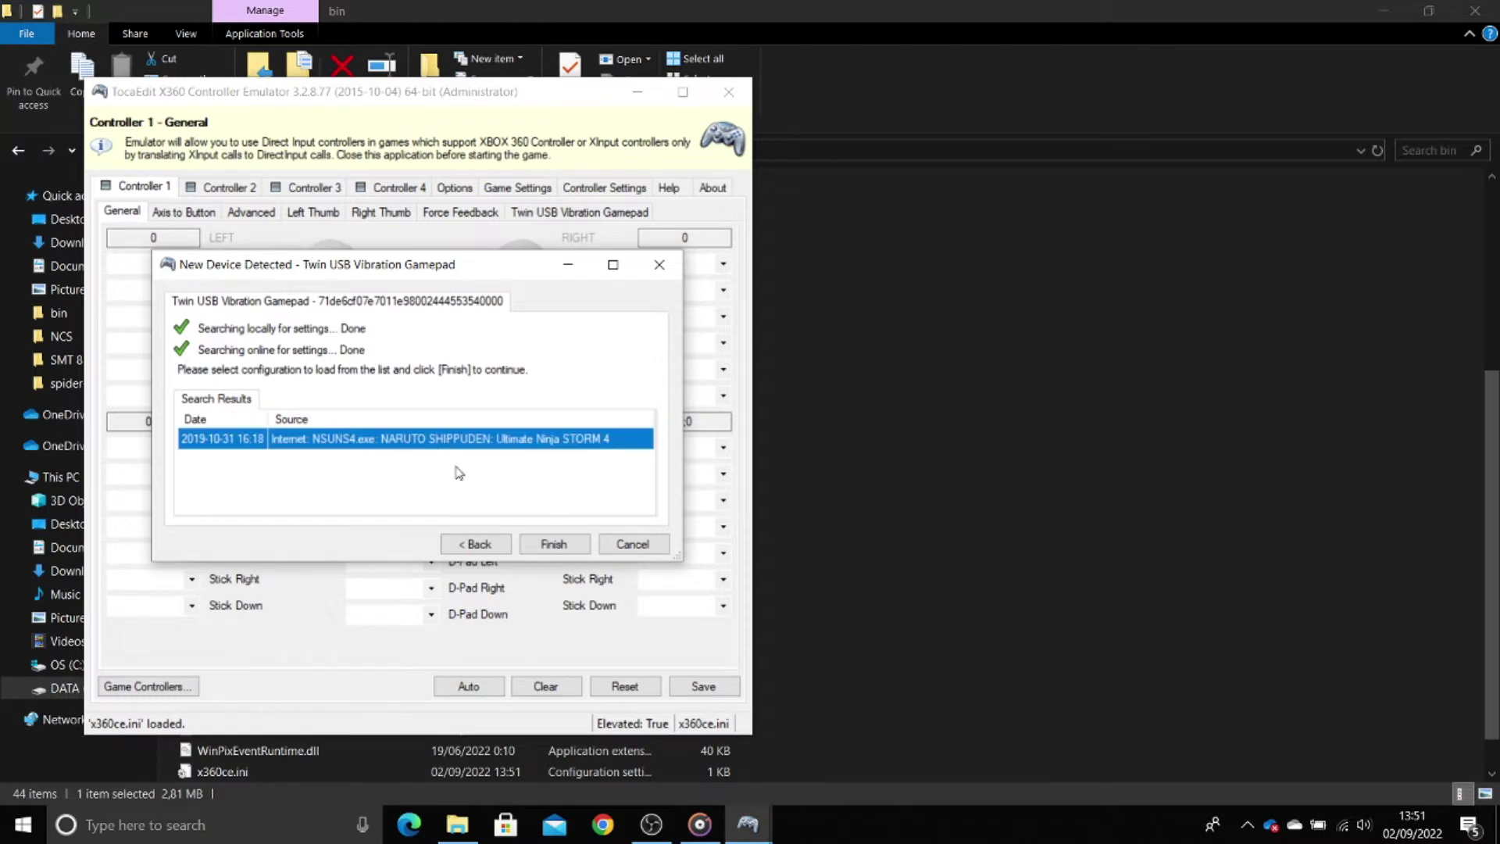
left_click(552, 544)
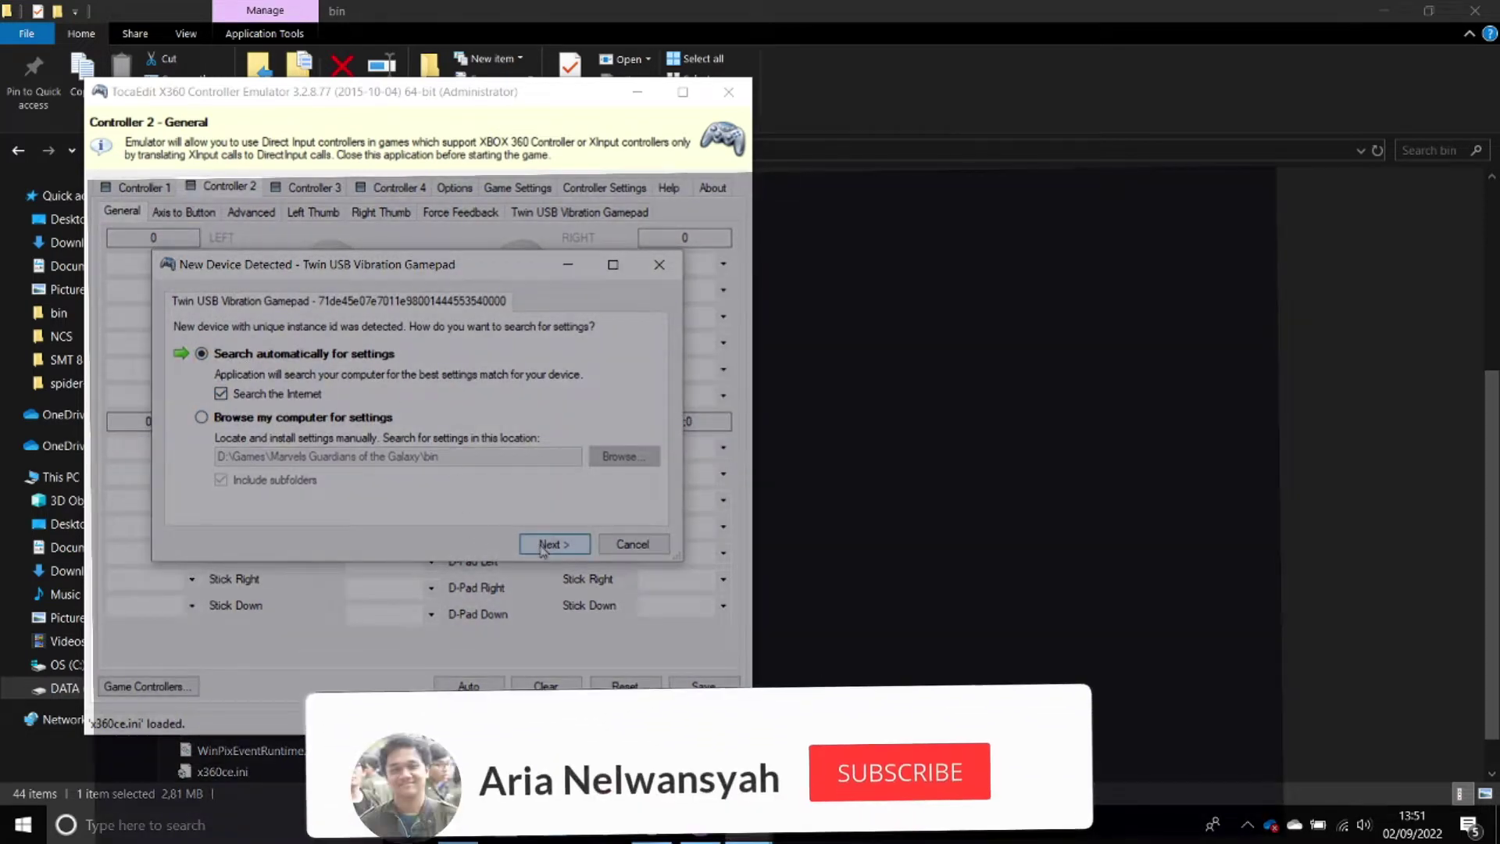
left_click(542, 547)
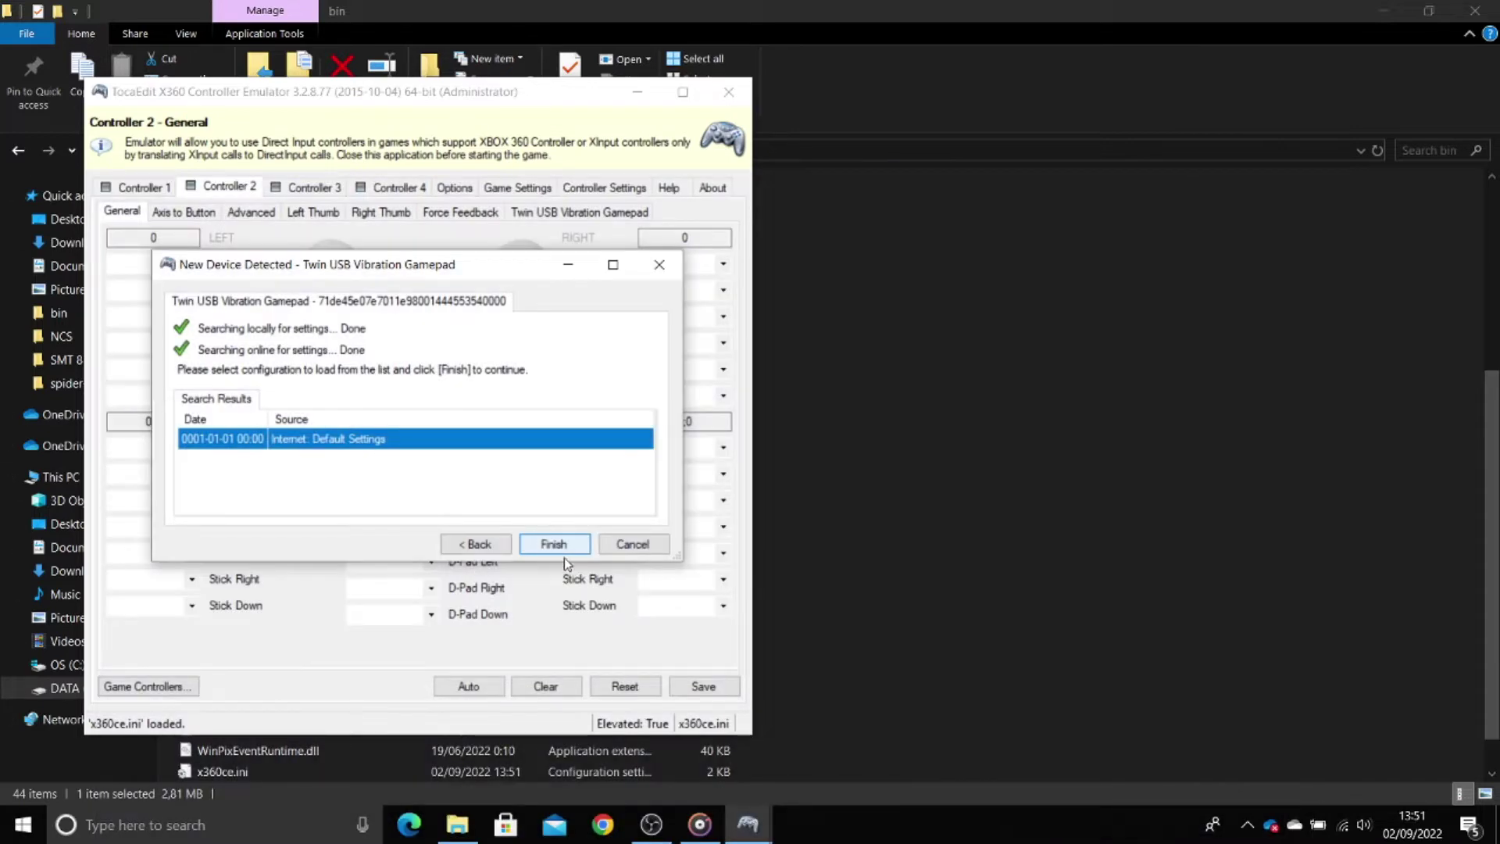
left_click(546, 544)
Switch to the music player, set its volume to 9 and minimize it
left_click(698, 824)
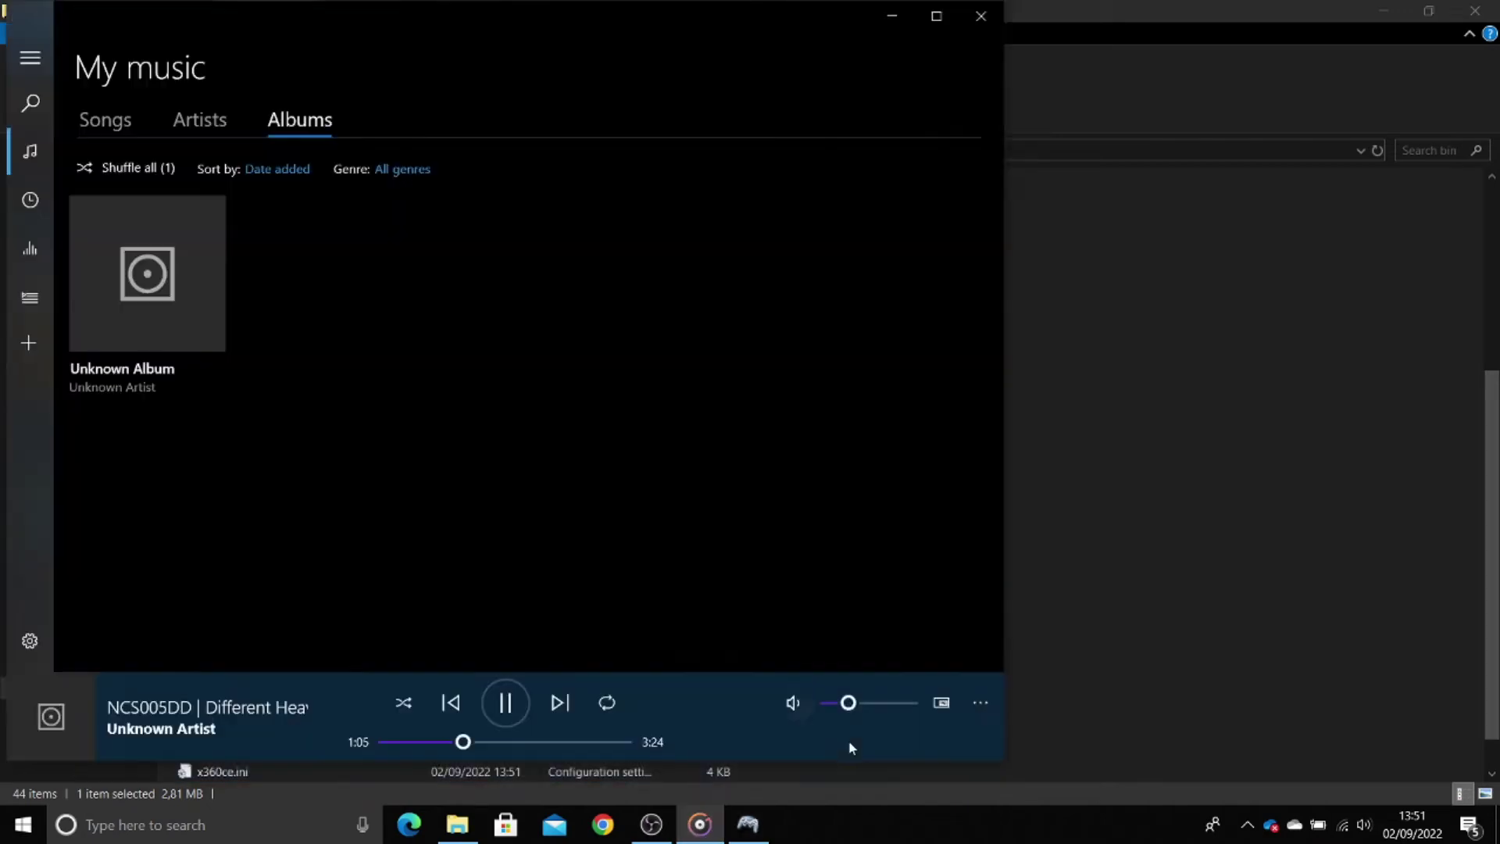
left_click(838, 704)
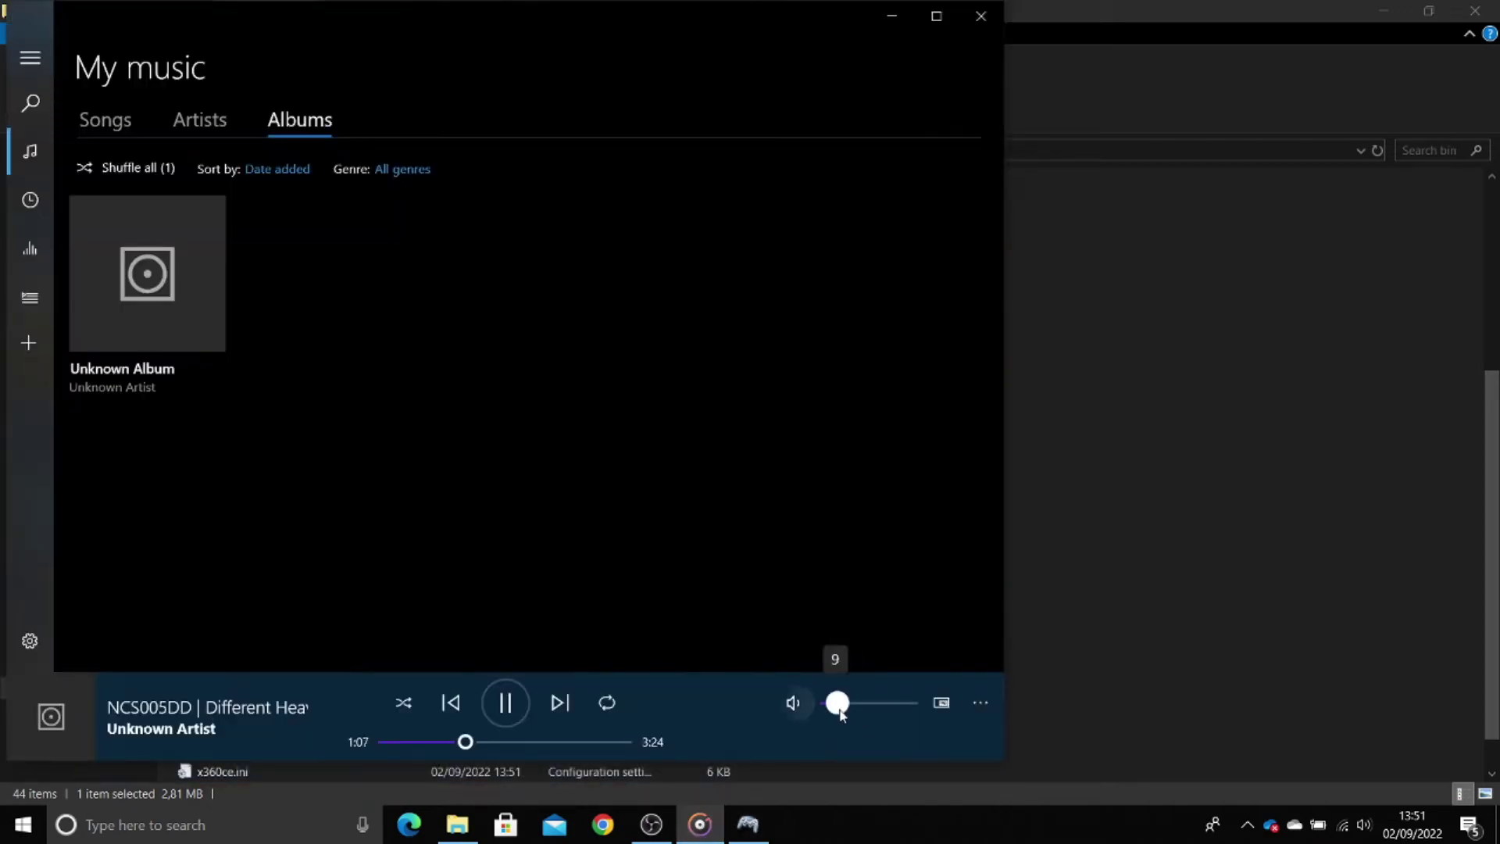
left_click(893, 19)
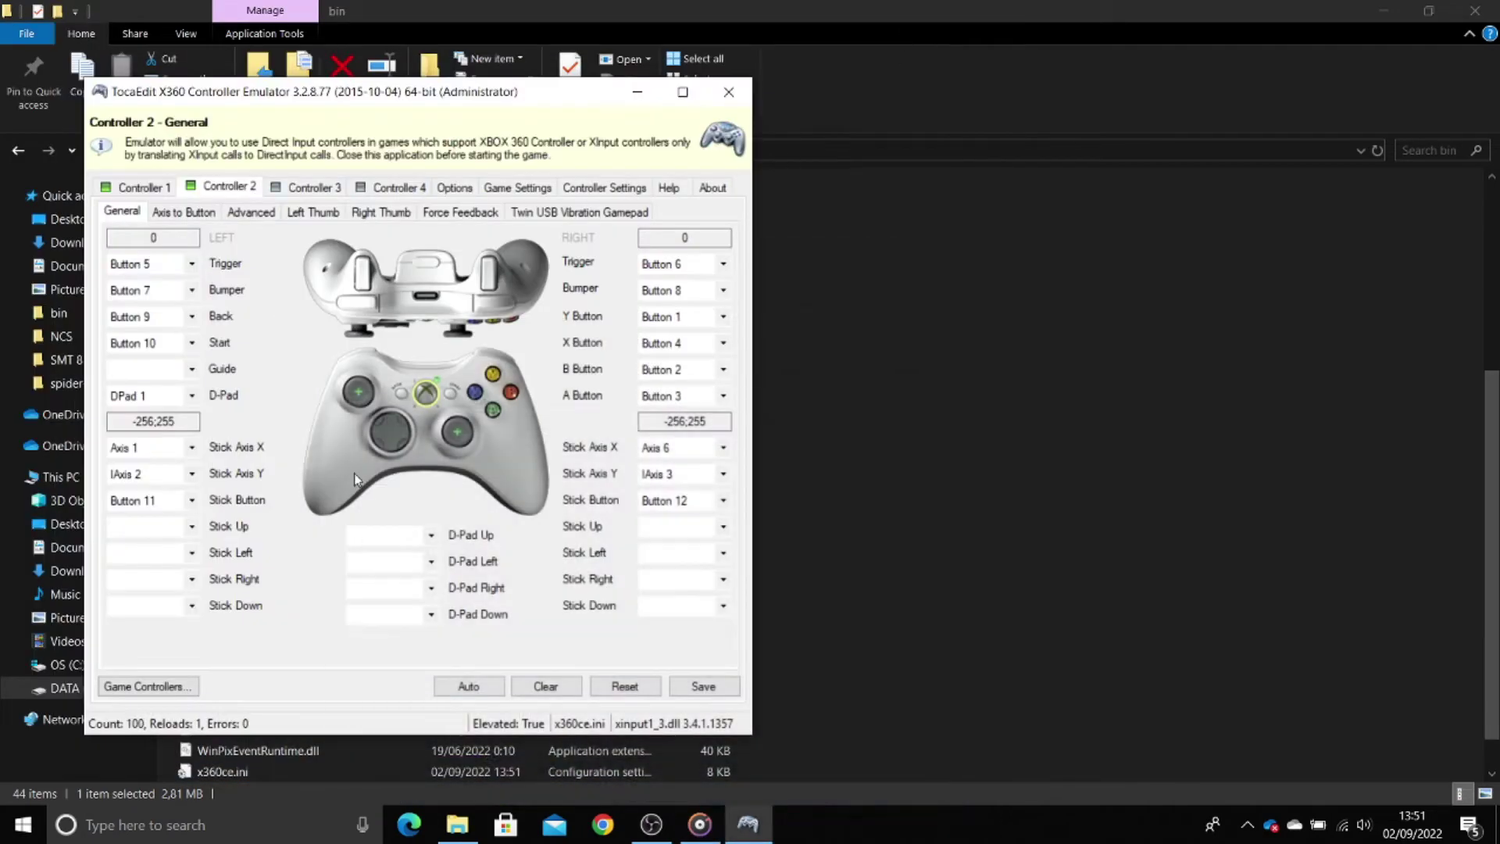
Review Controller 1's button mappings, Twin USB Vibration Gamepad device details and force feedback settings
left_click(172, 188)
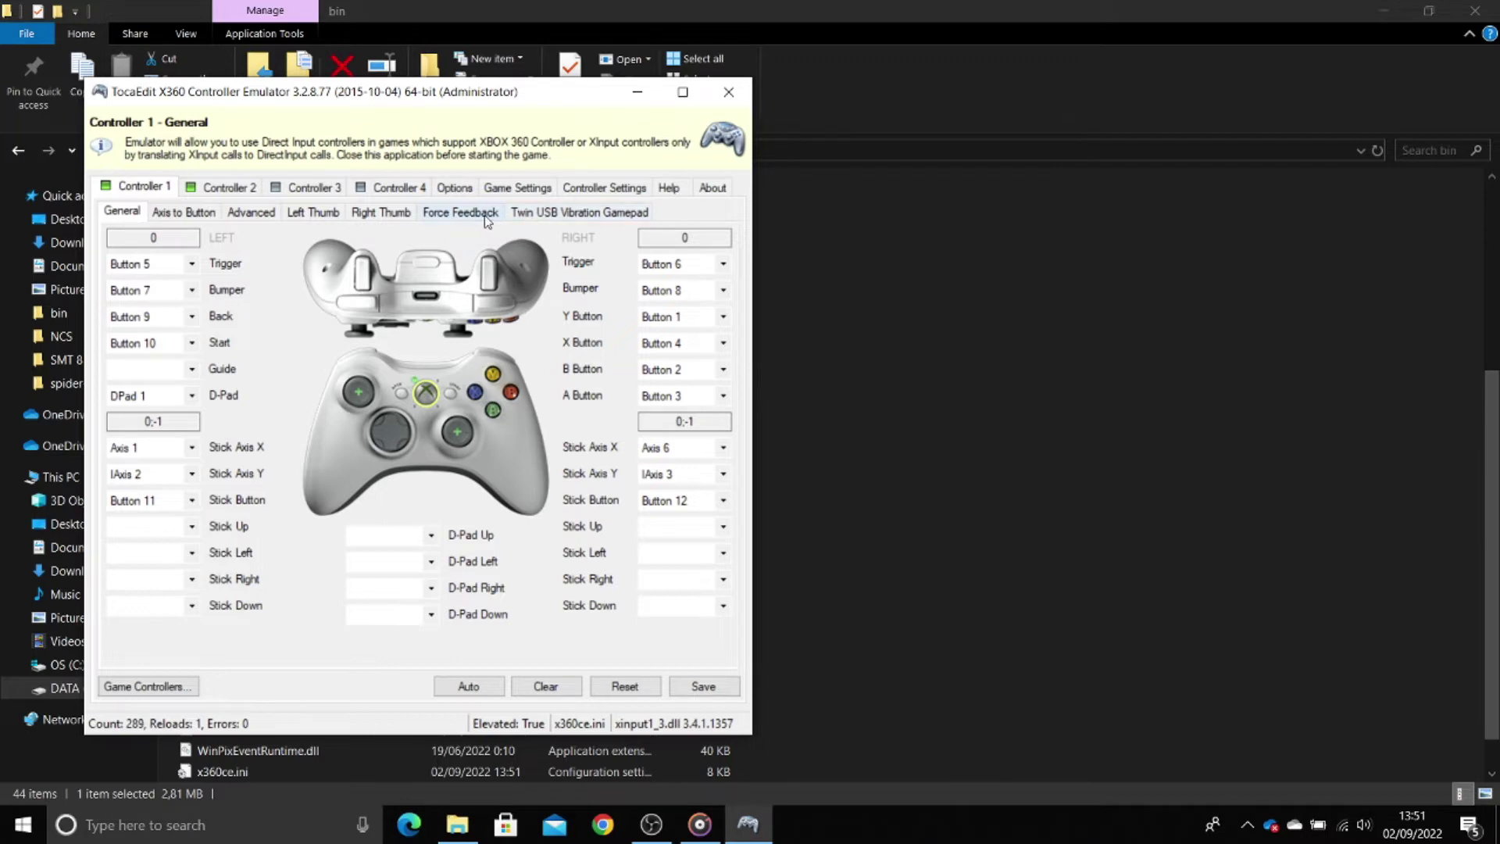
left_click(534, 214)
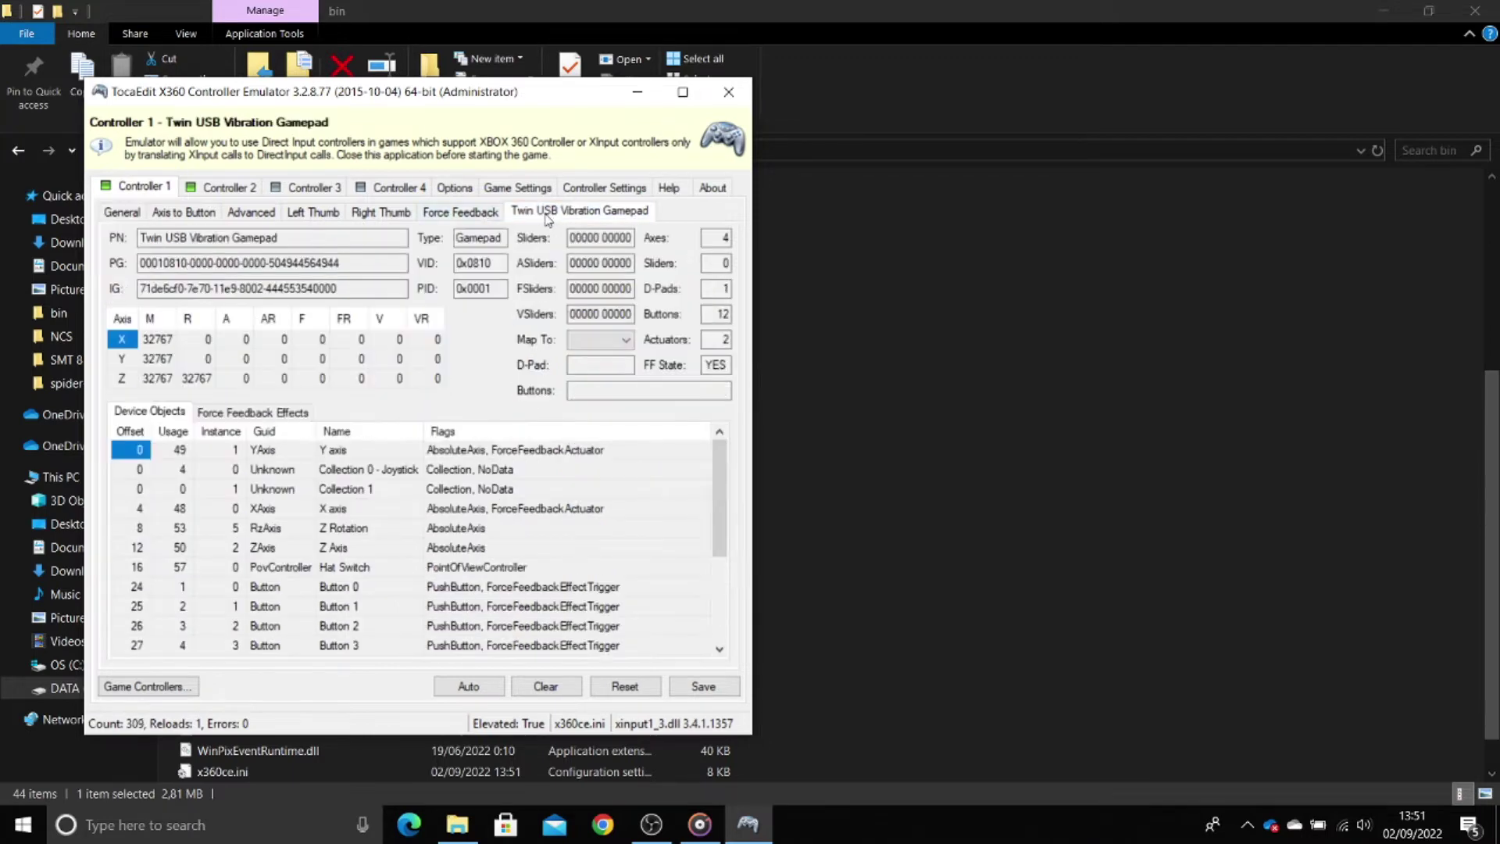
left_click(497, 213)
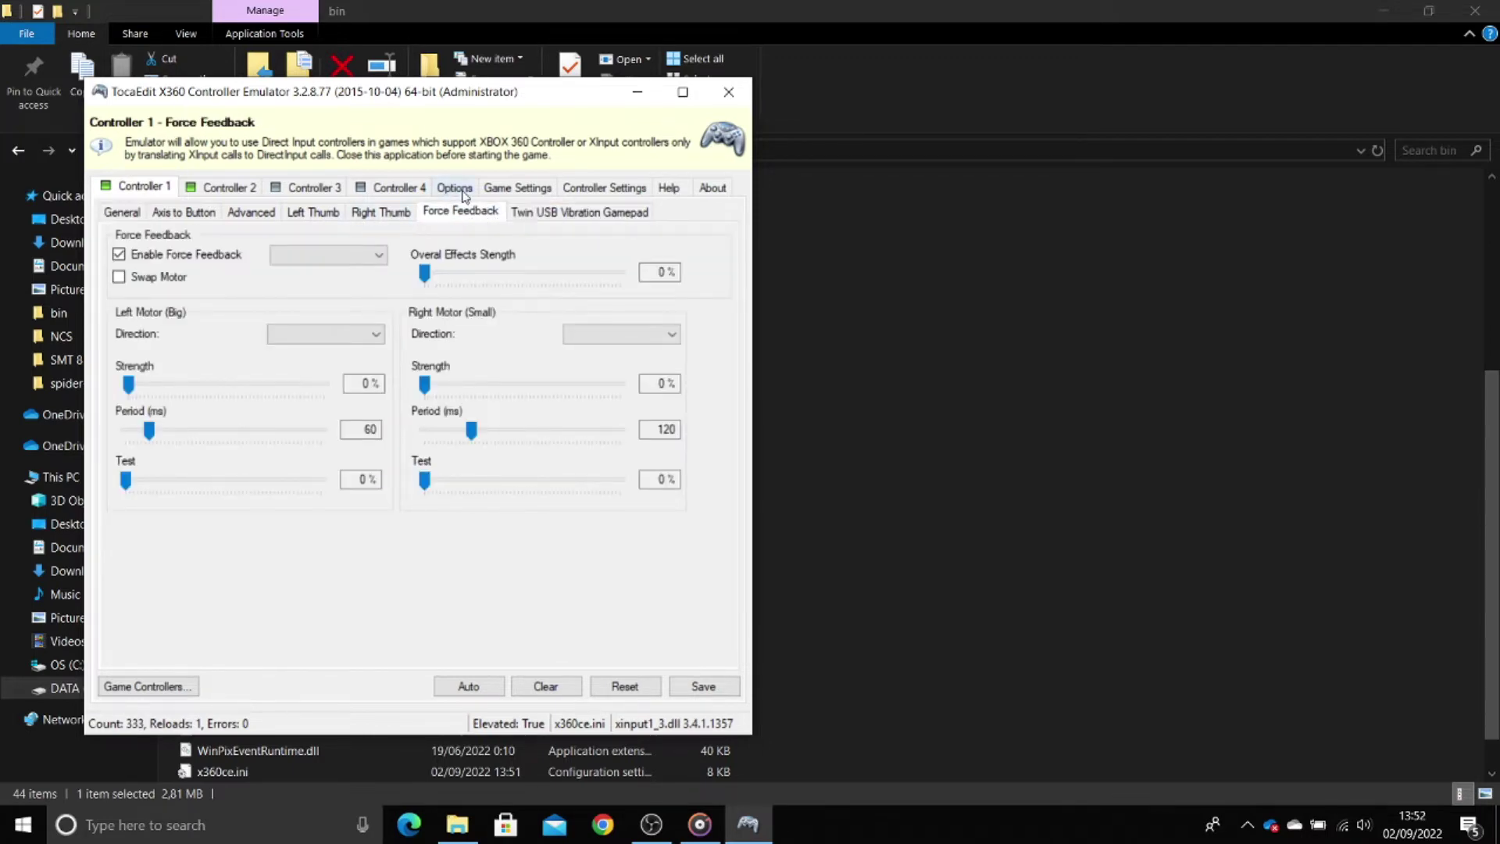
Enable the 64-bit v1.1, v1.2, v1.3 and v1.4 XInput files for gotg.exe in the game settings
left_click(527, 189)
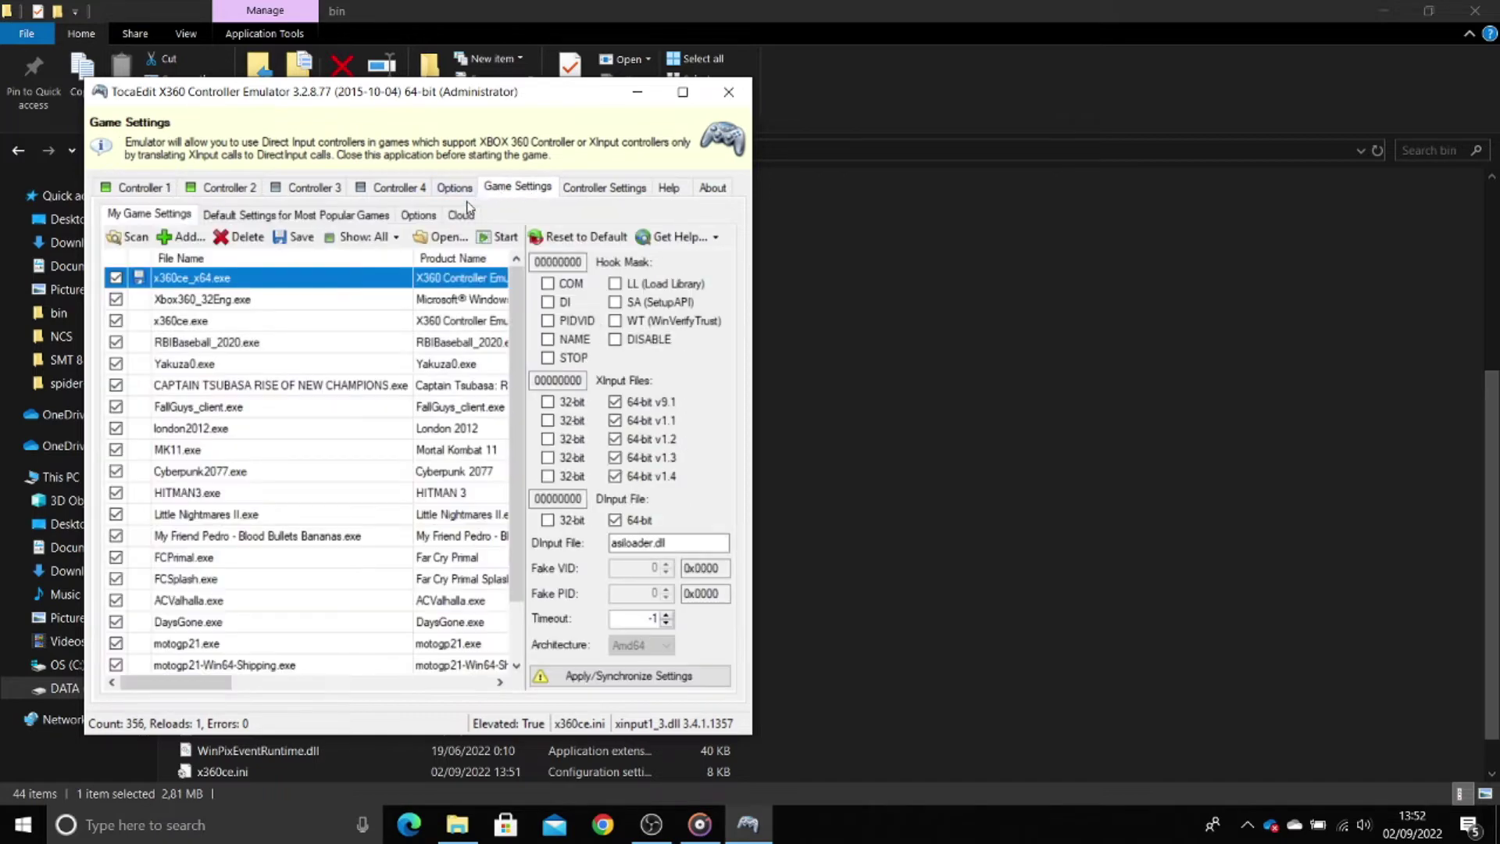
scroll(268, 576, "down", 2)
left_click(170, 651)
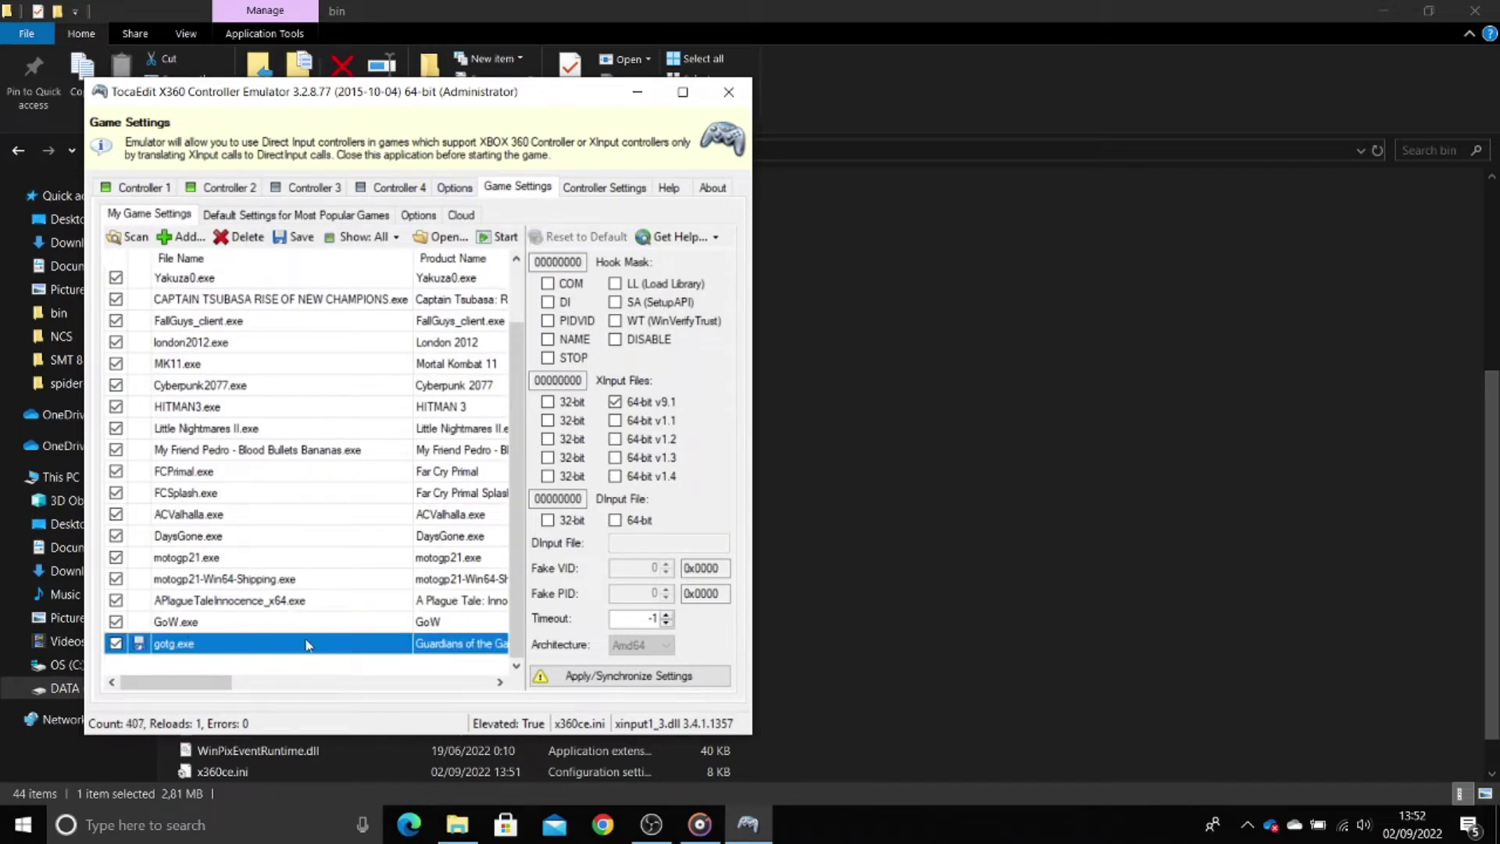
left_click(615, 420)
left_click(615, 439)
left_click(615, 456)
left_click(614, 476)
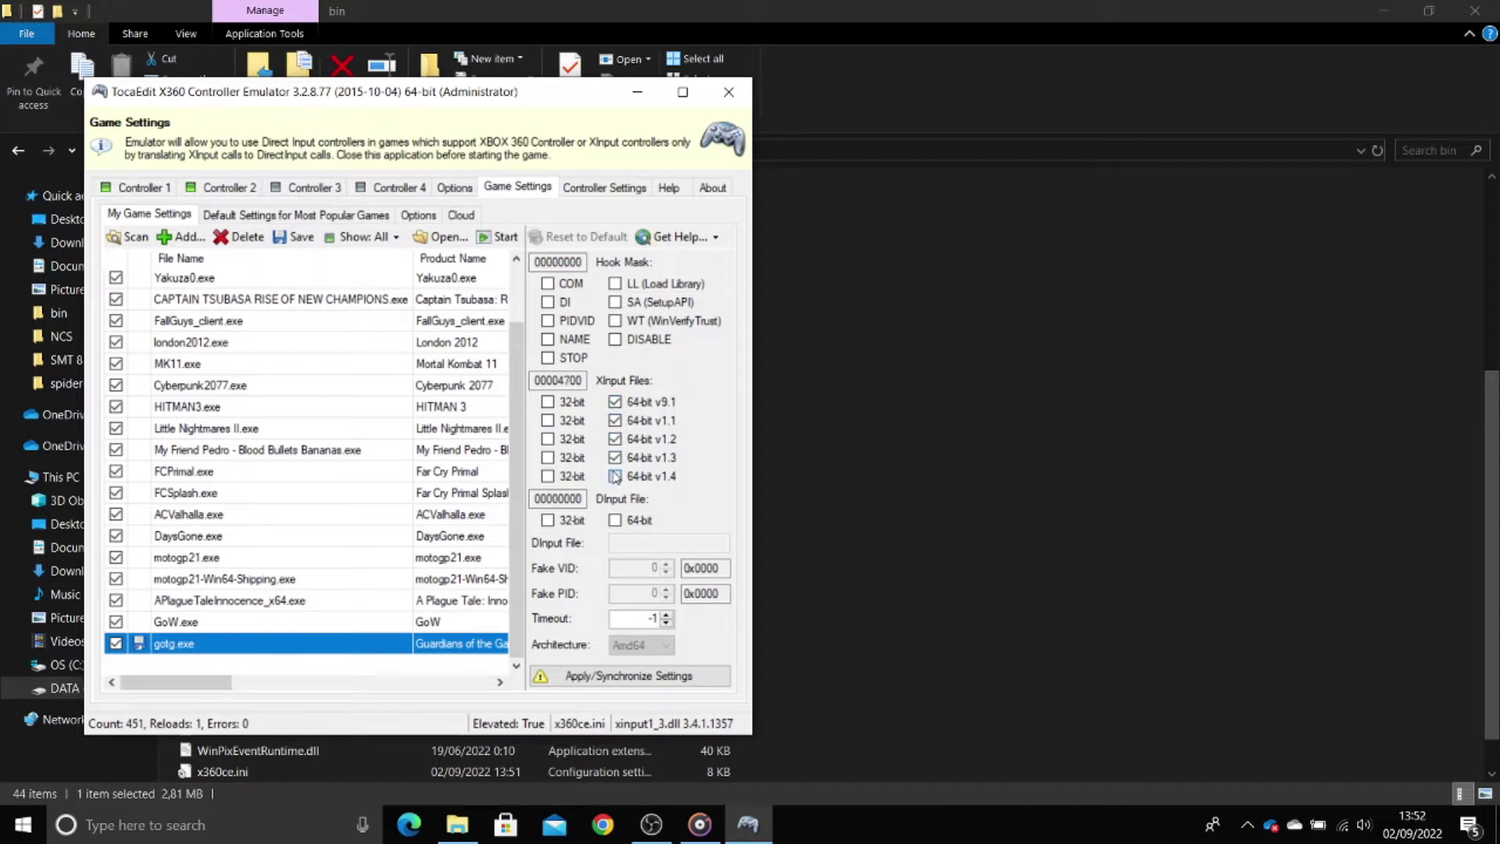
Enable the 64-bit DInput file for gotg.exe and synchronize the settings to the game folder
left_click(615, 520)
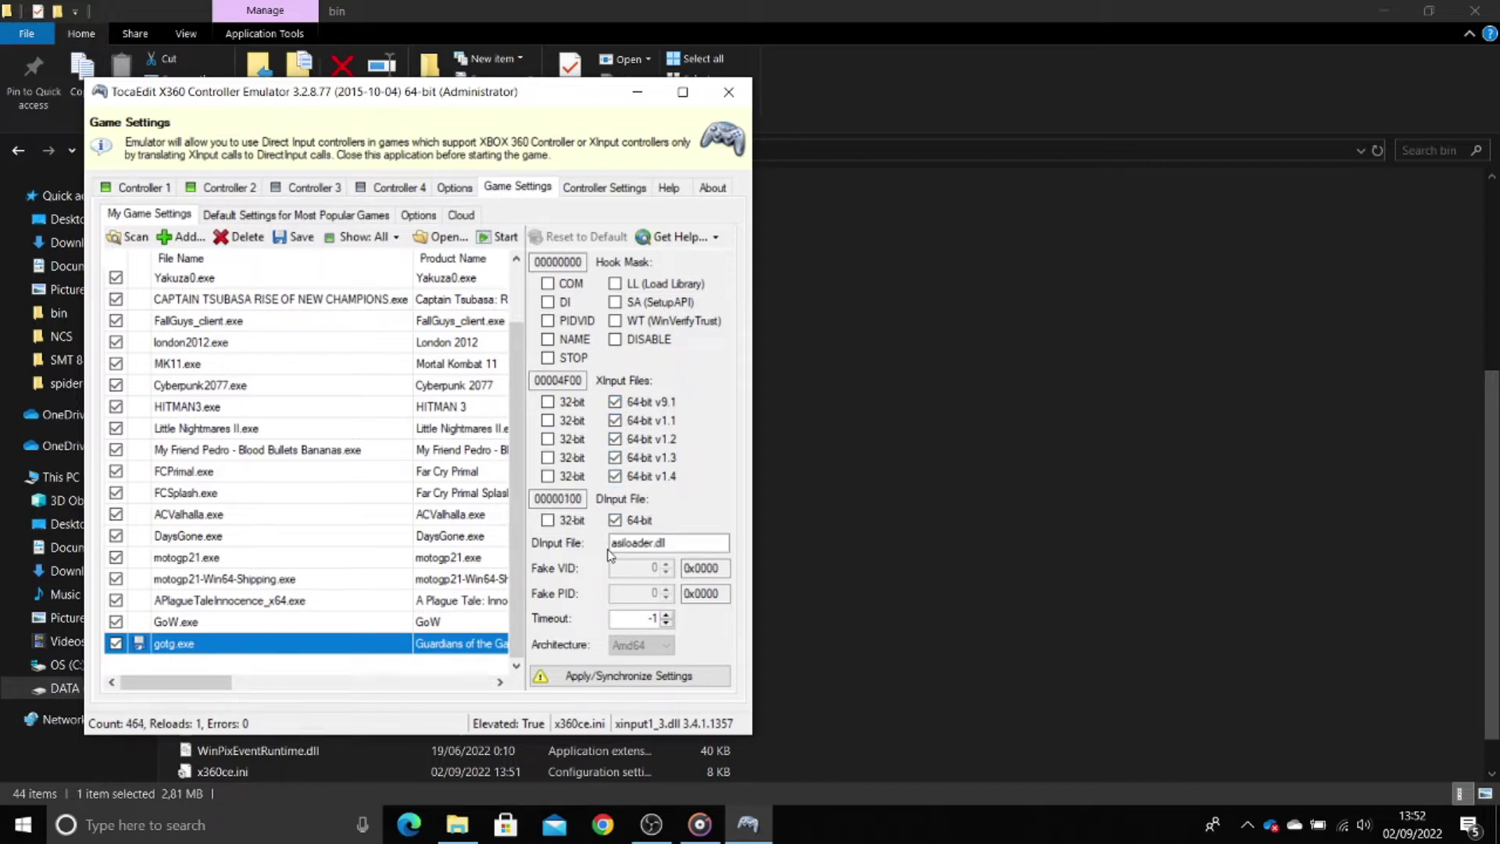
left_click(660, 678)
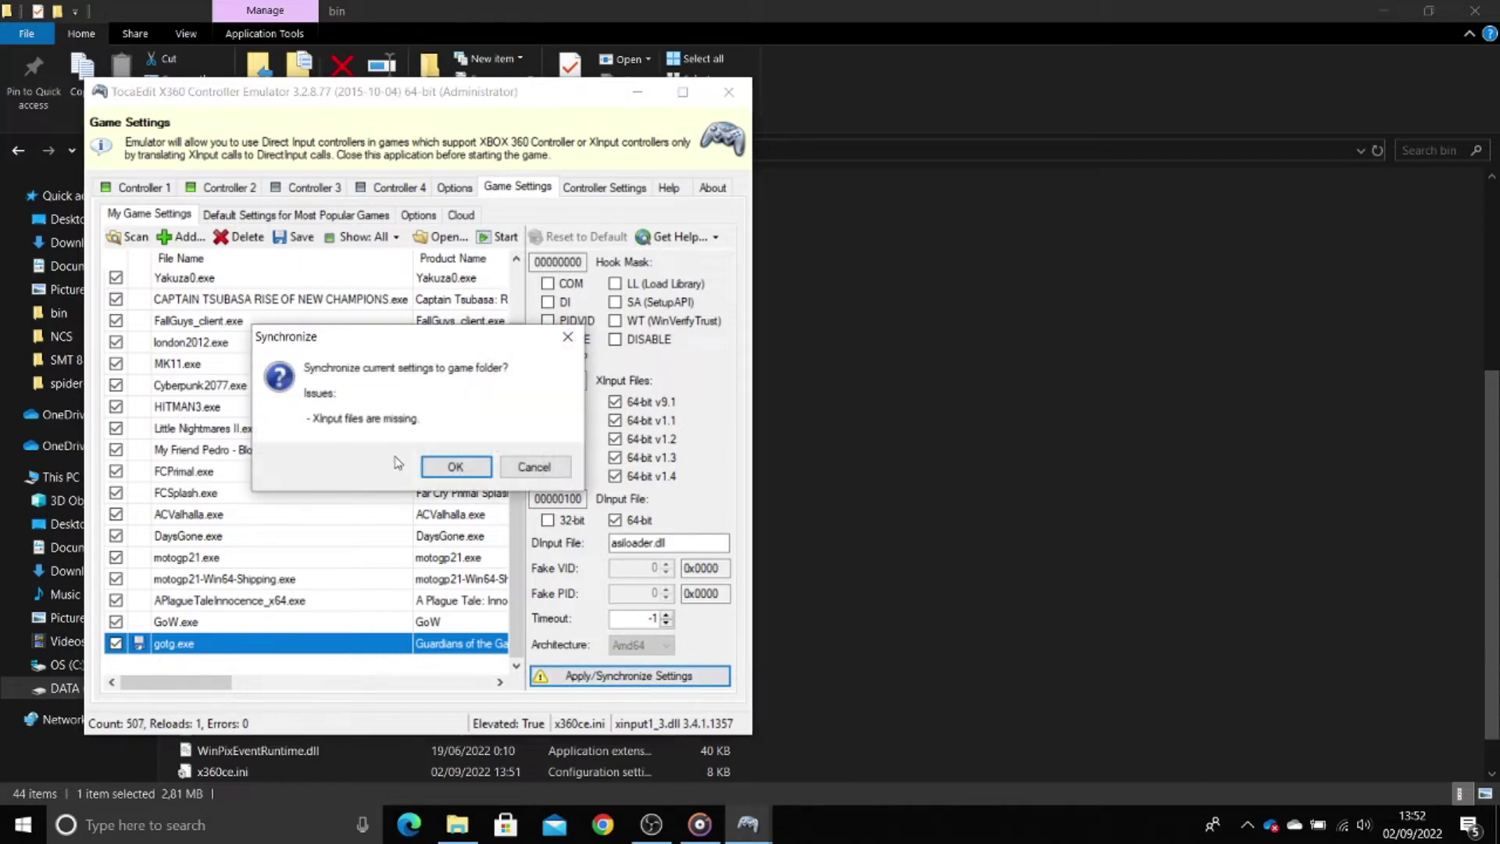
left_click(455, 467)
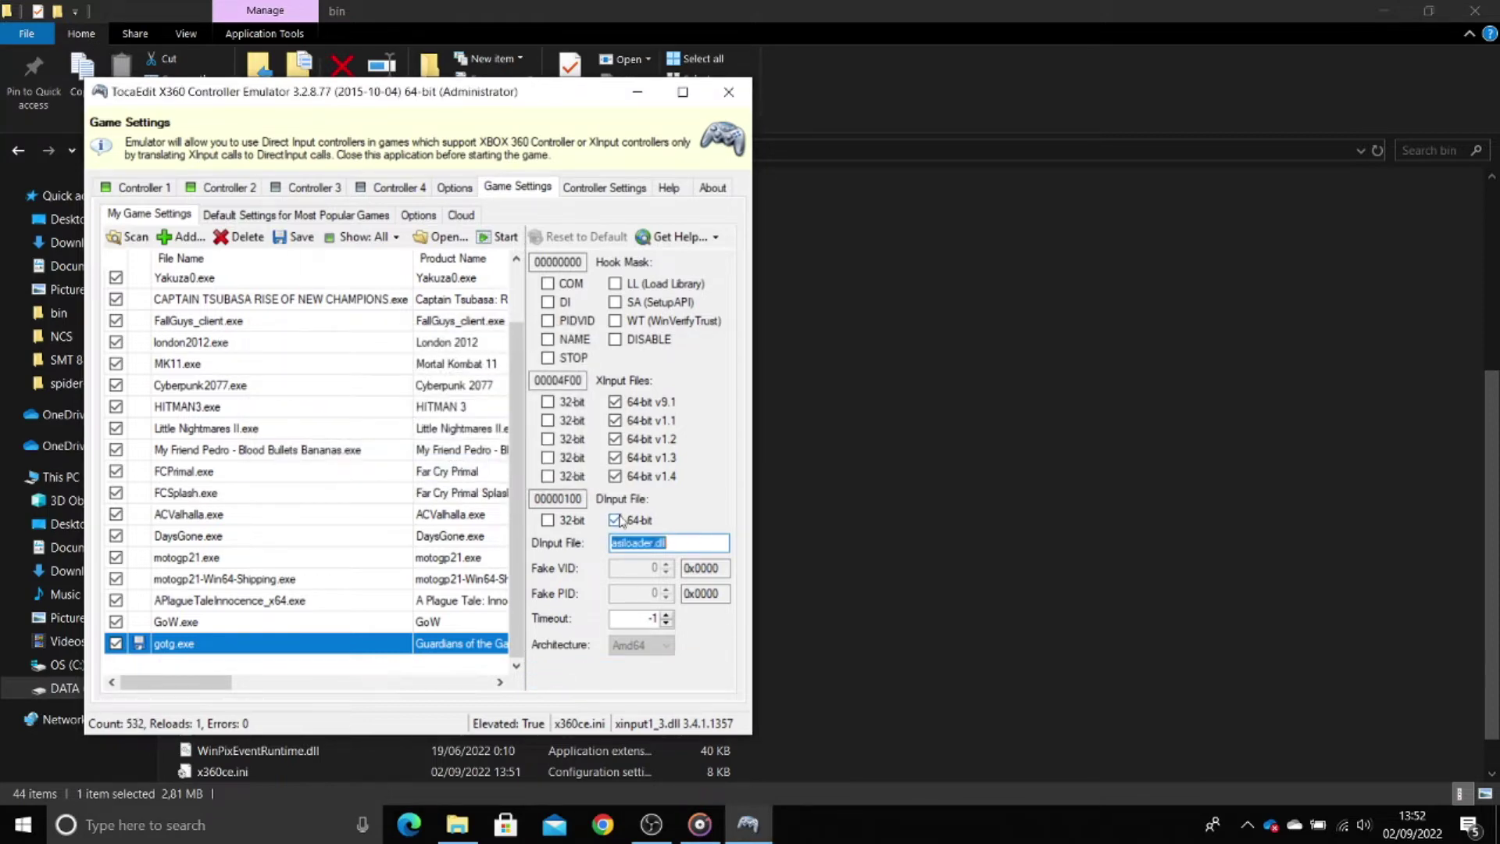
Add D:\Games\Marvels Guardians of the Galaxy\bin to the game scan locations and save the options
left_click(453, 190)
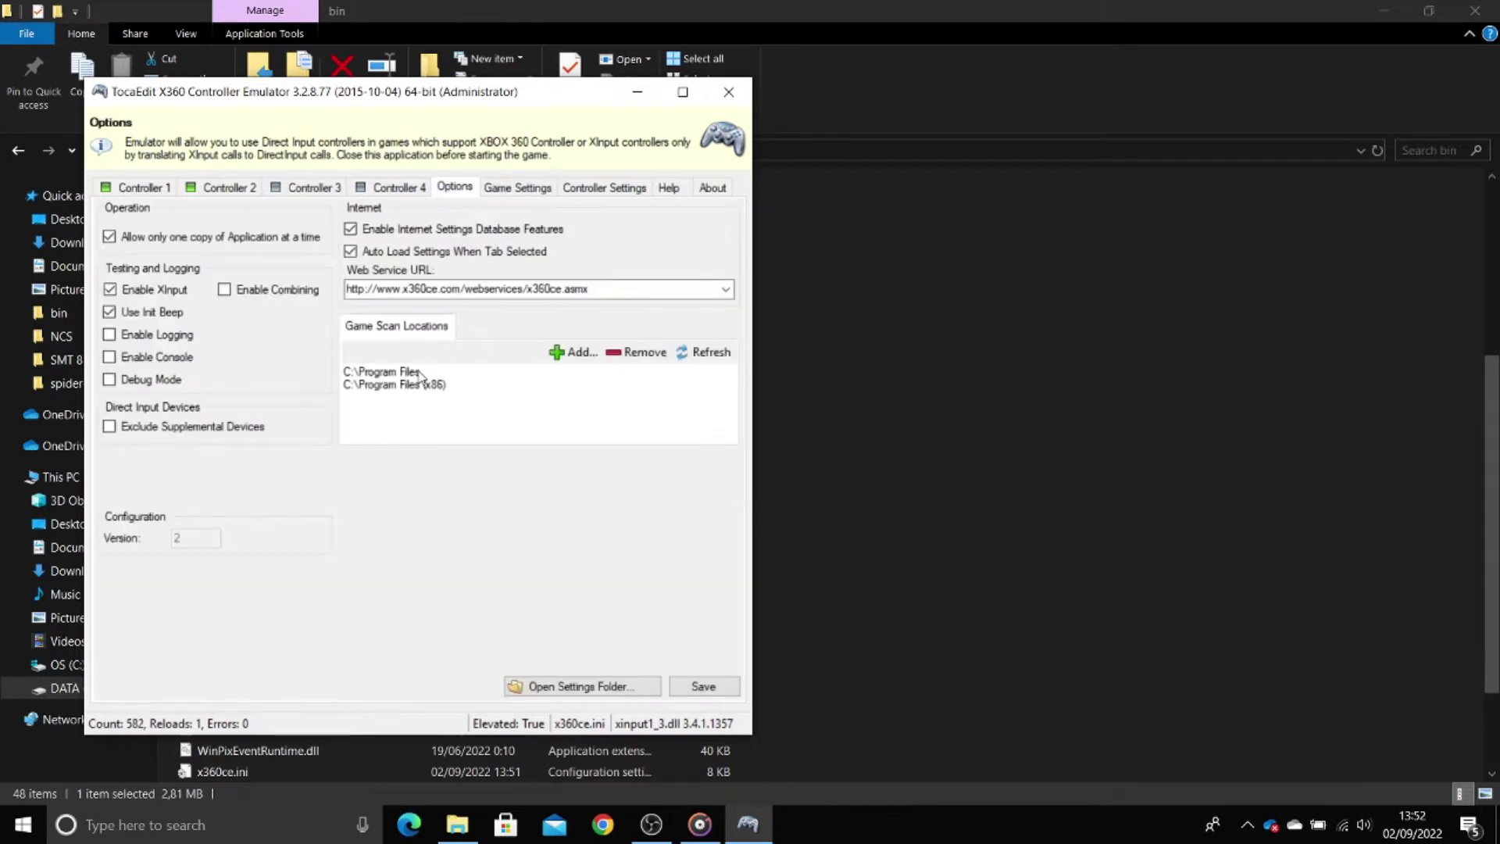
left_click(559, 353)
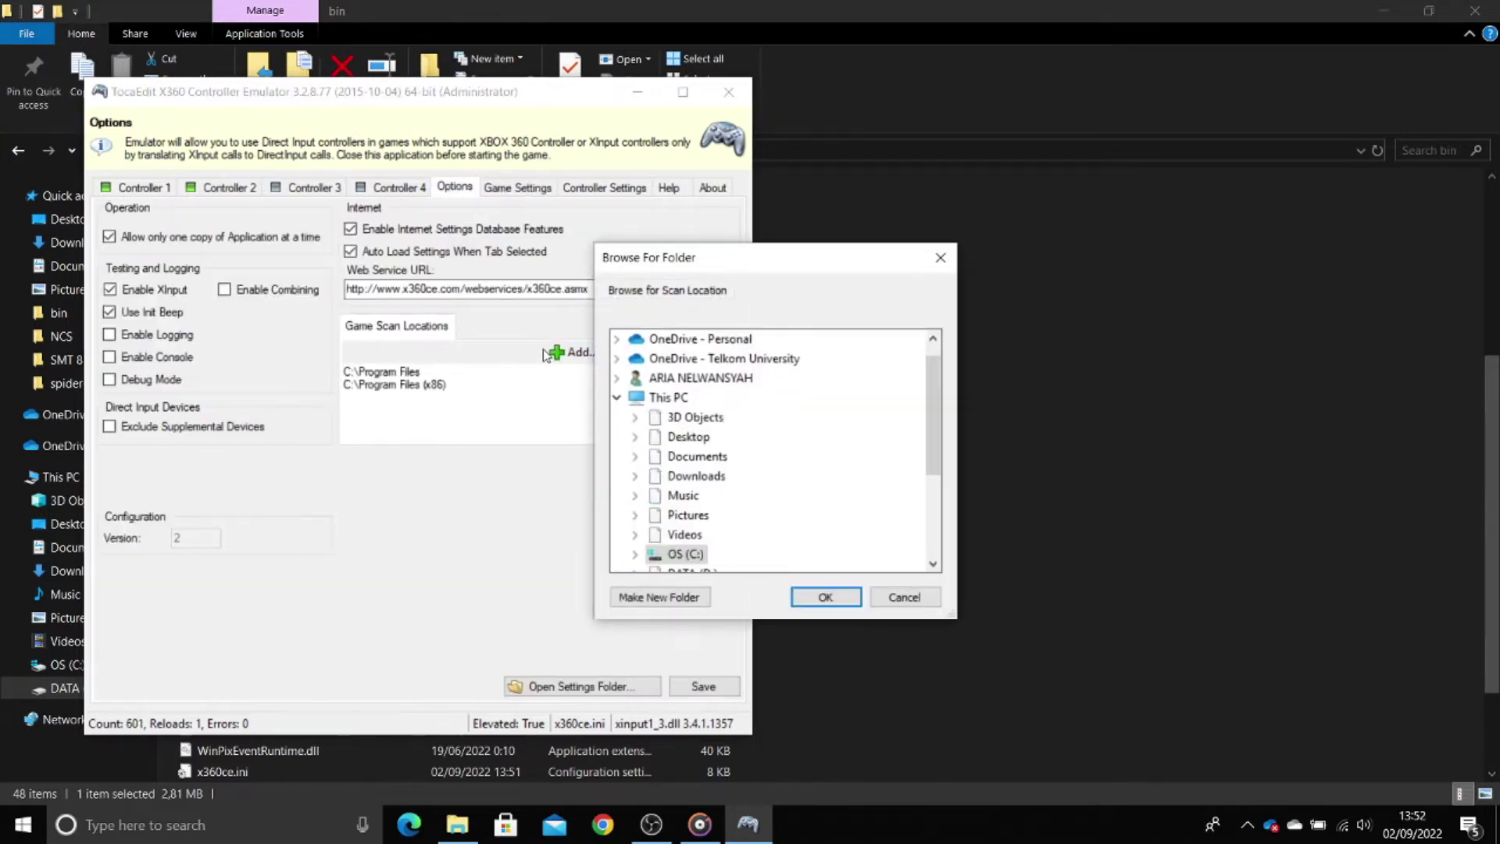
left_click(634, 514)
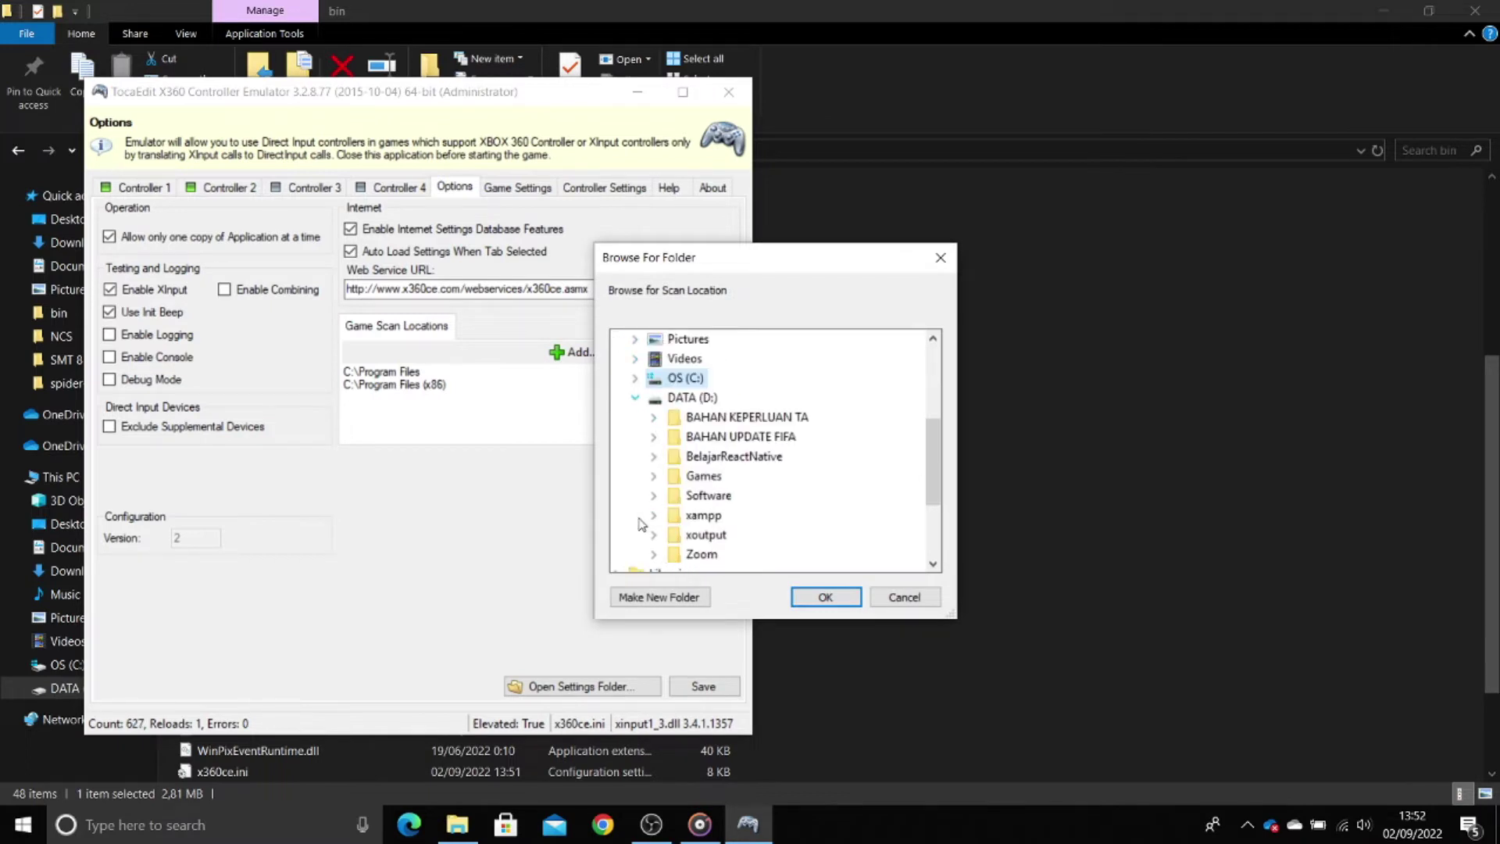
left_click(656, 478)
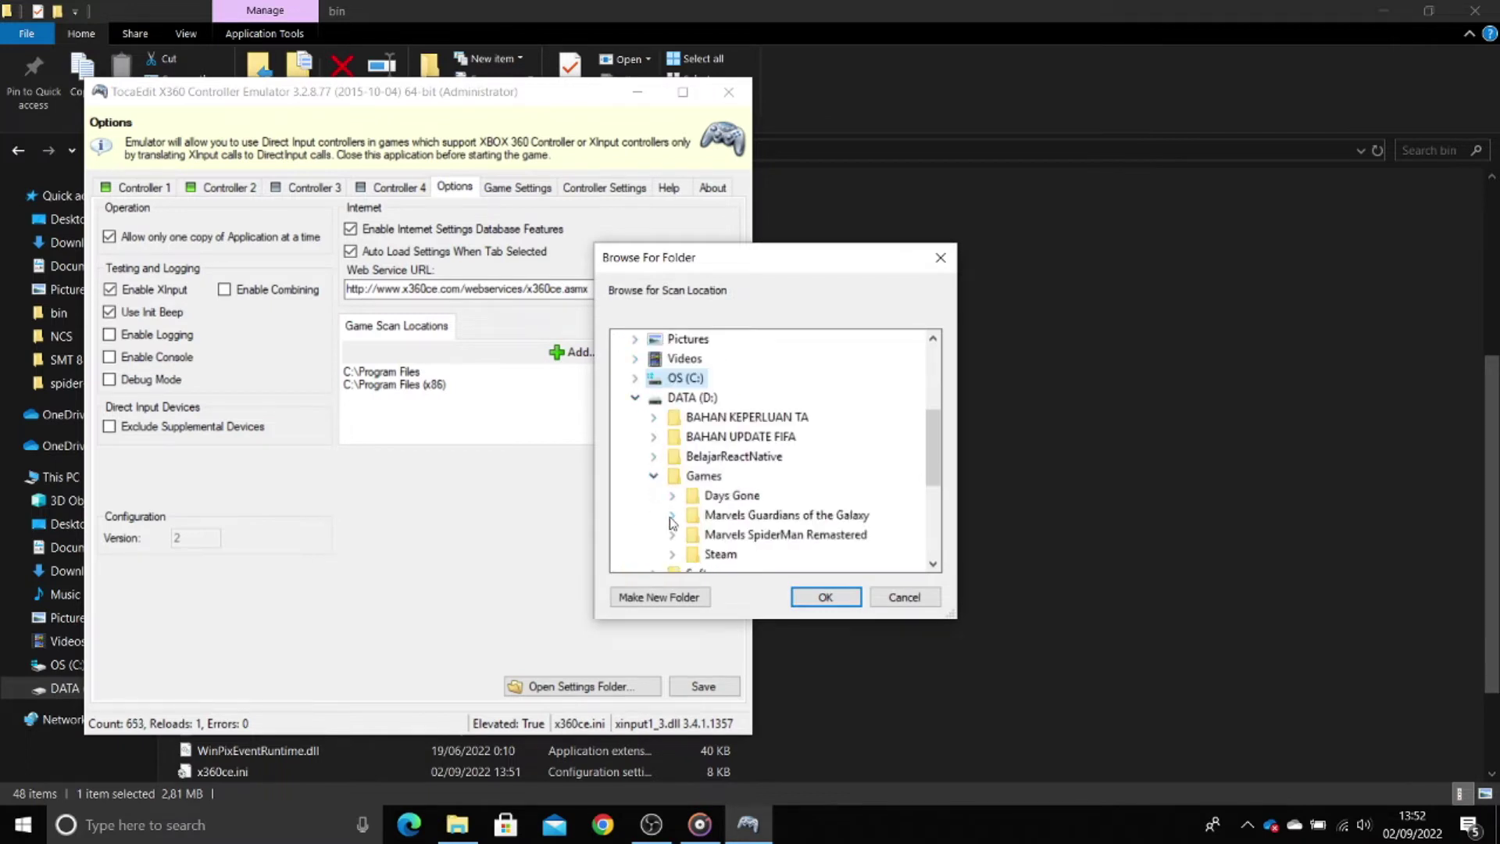
left_click(671, 515)
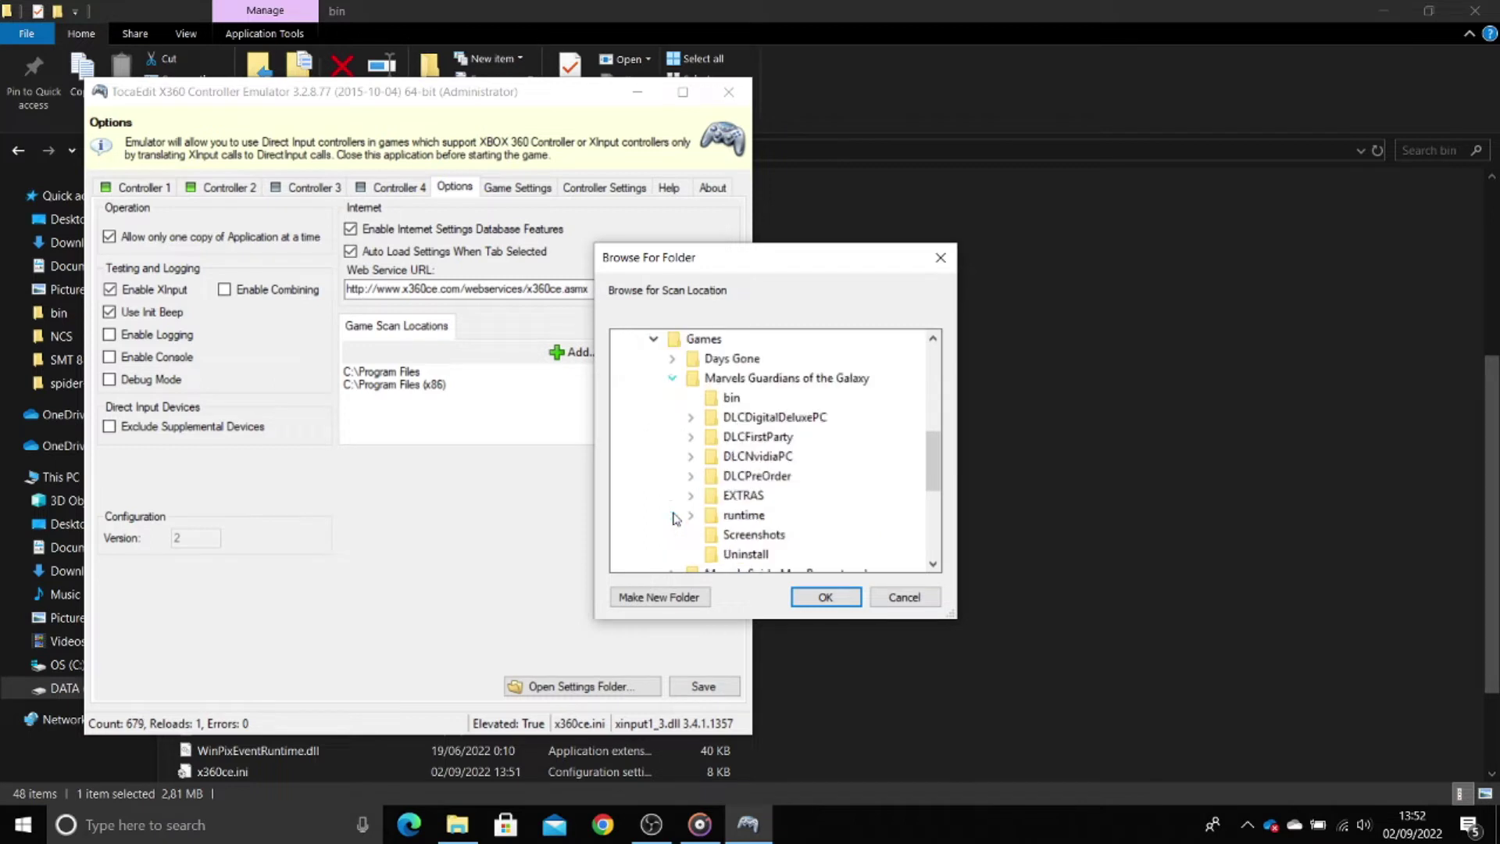
left_click(729, 397)
left_click(826, 610)
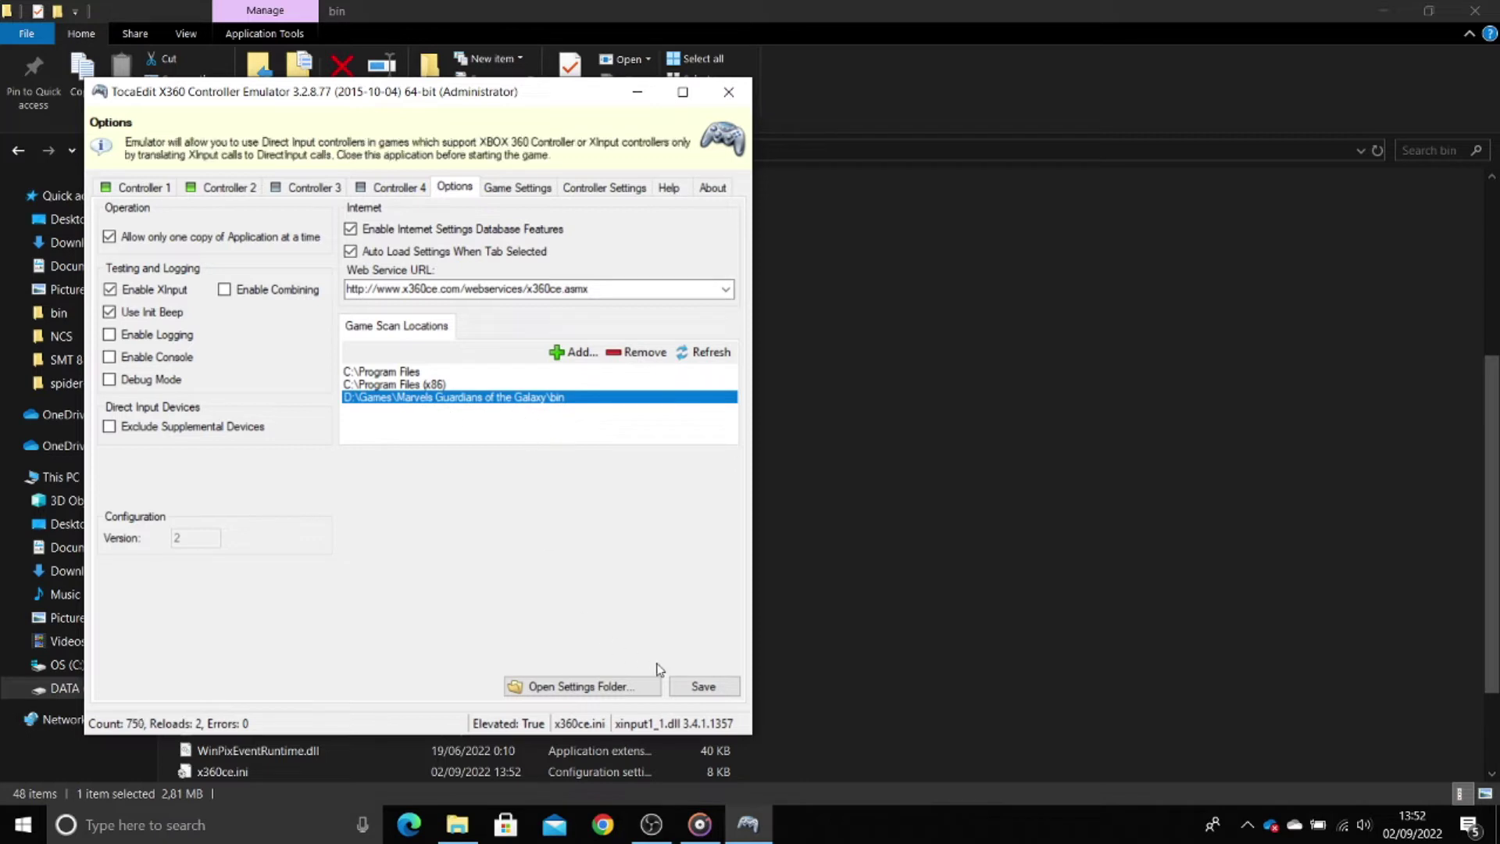
left_click(688, 681)
left_click(714, 686)
left_click(714, 687)
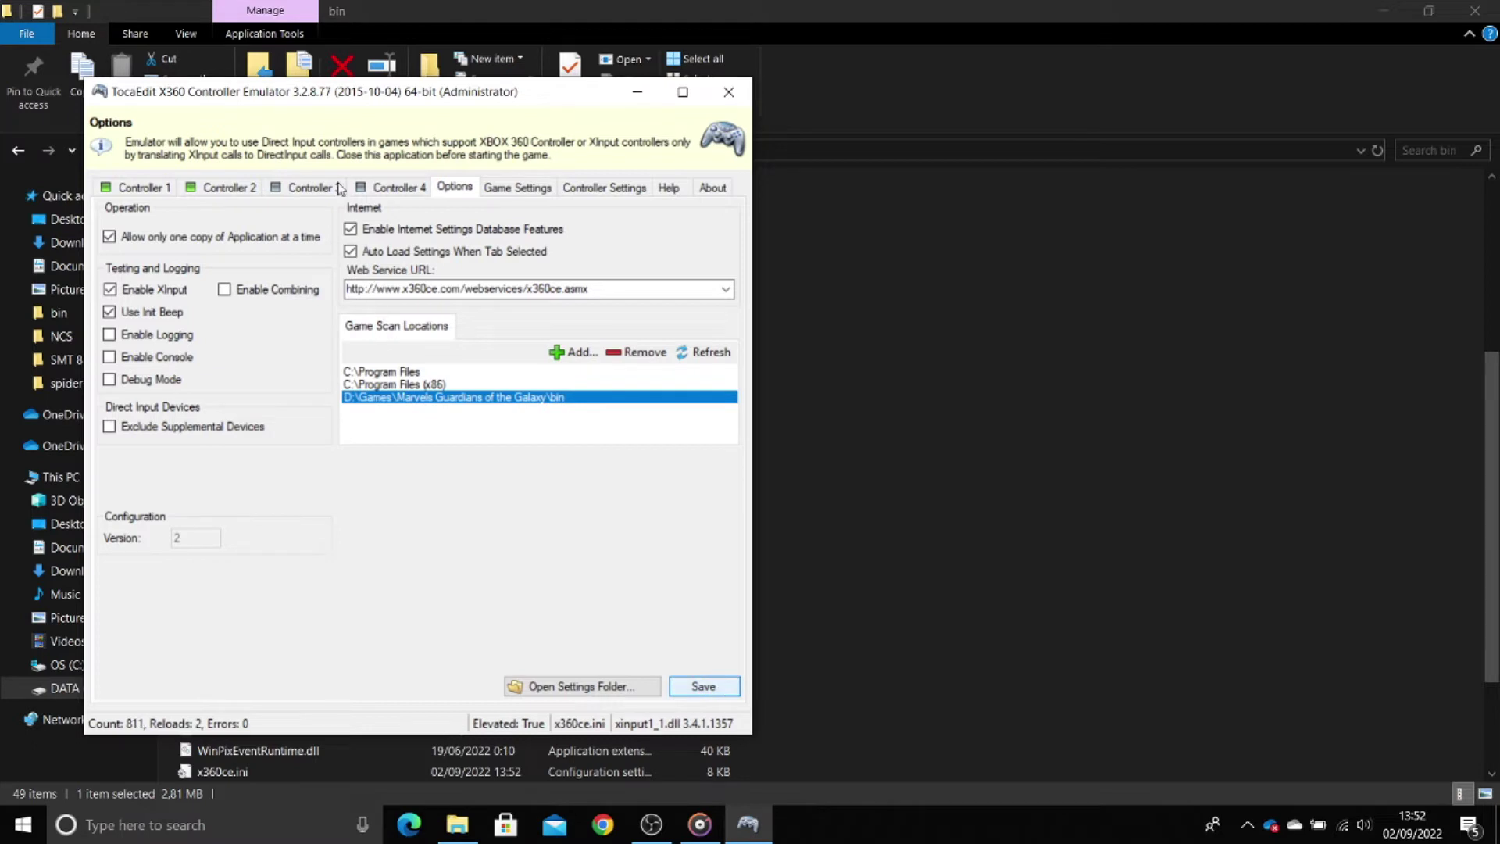
Check Controller 1's general button mapping, save it and close the controller emulator
left_click(166, 191)
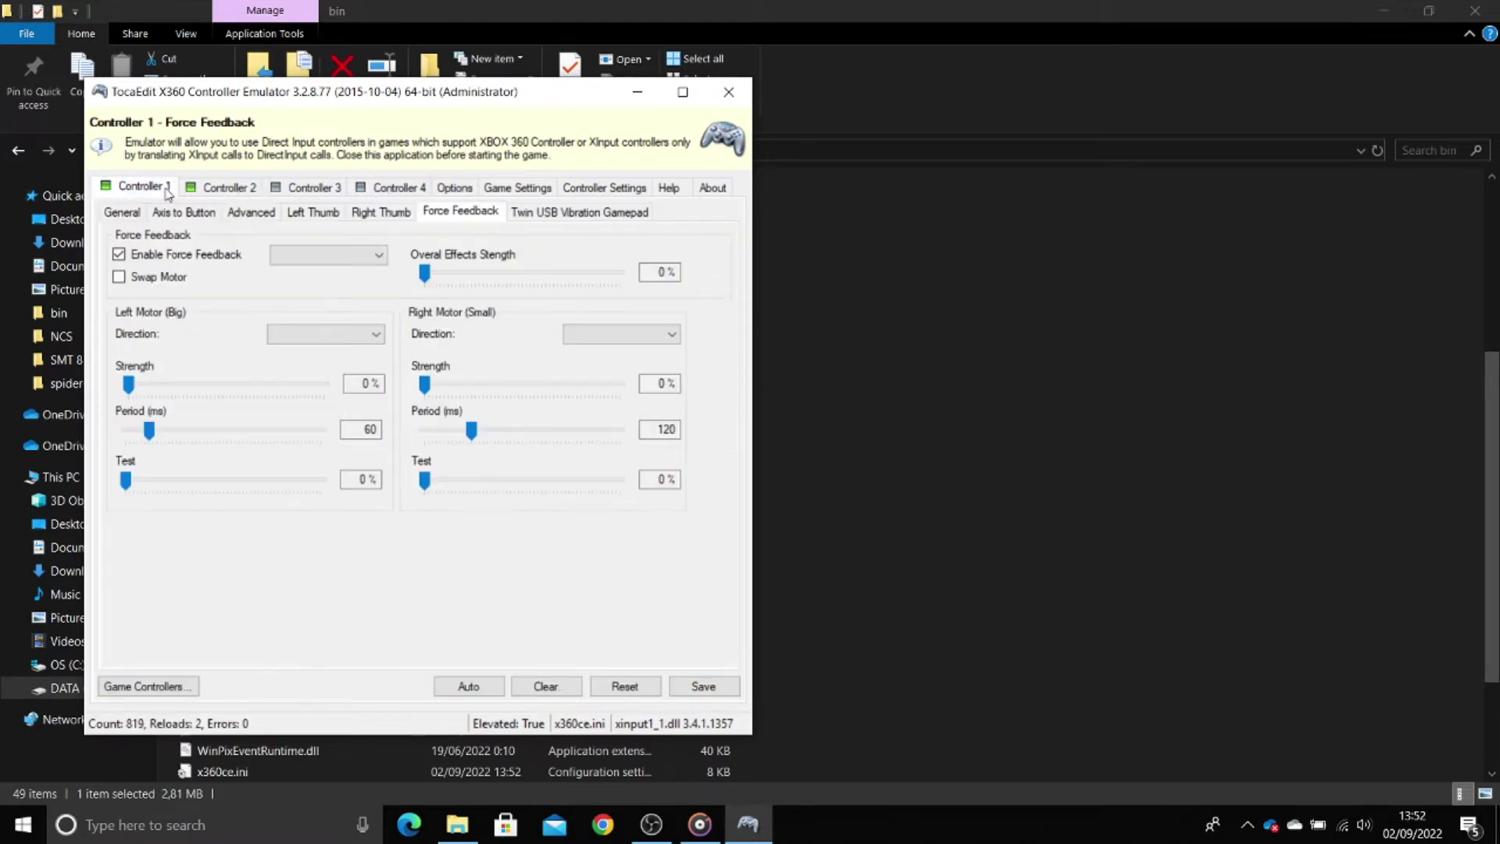
left_click(131, 212)
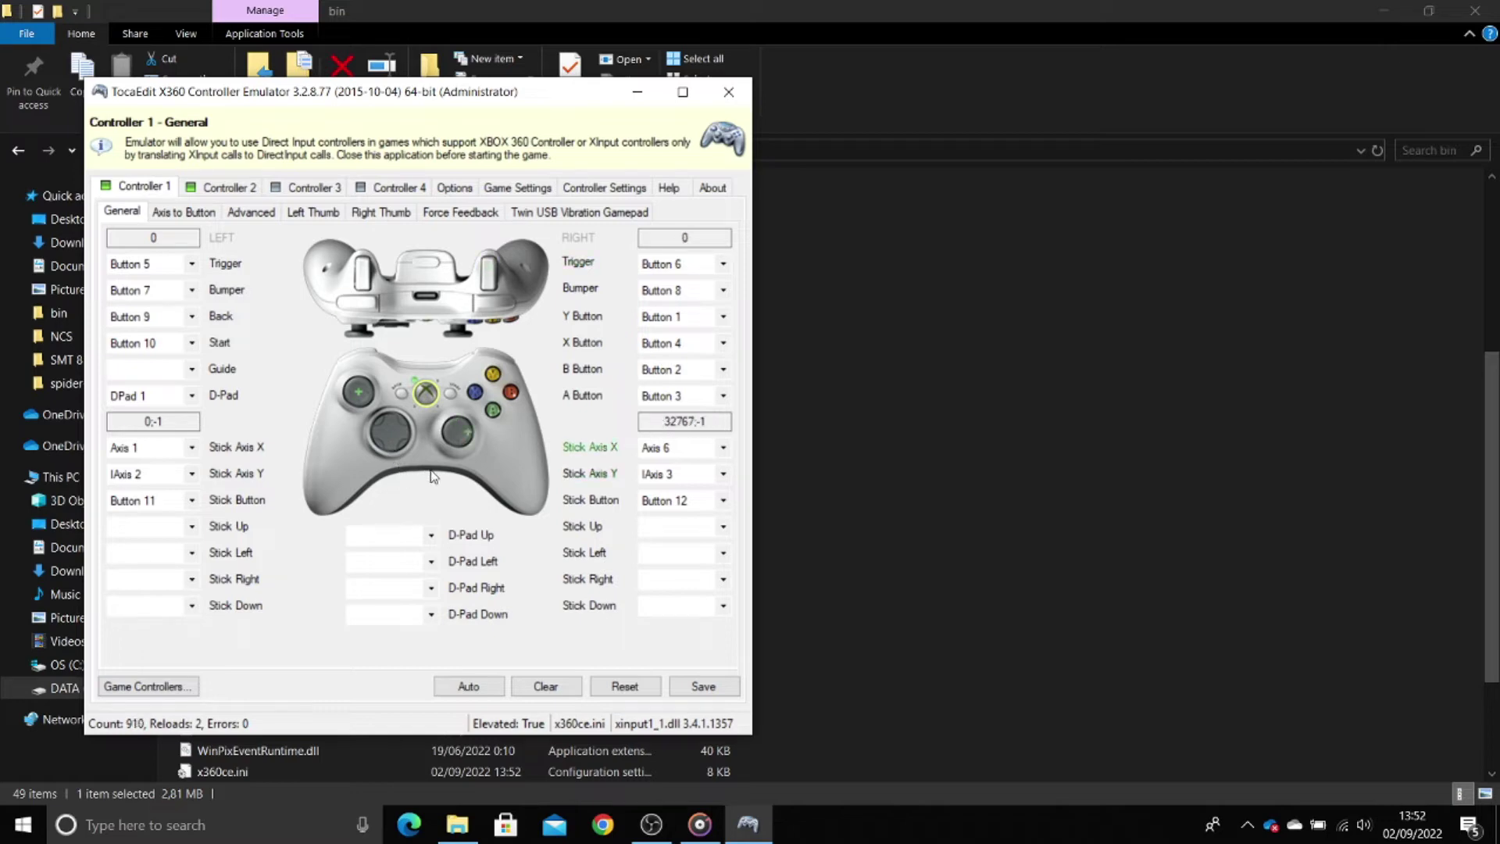
left_click(715, 694)
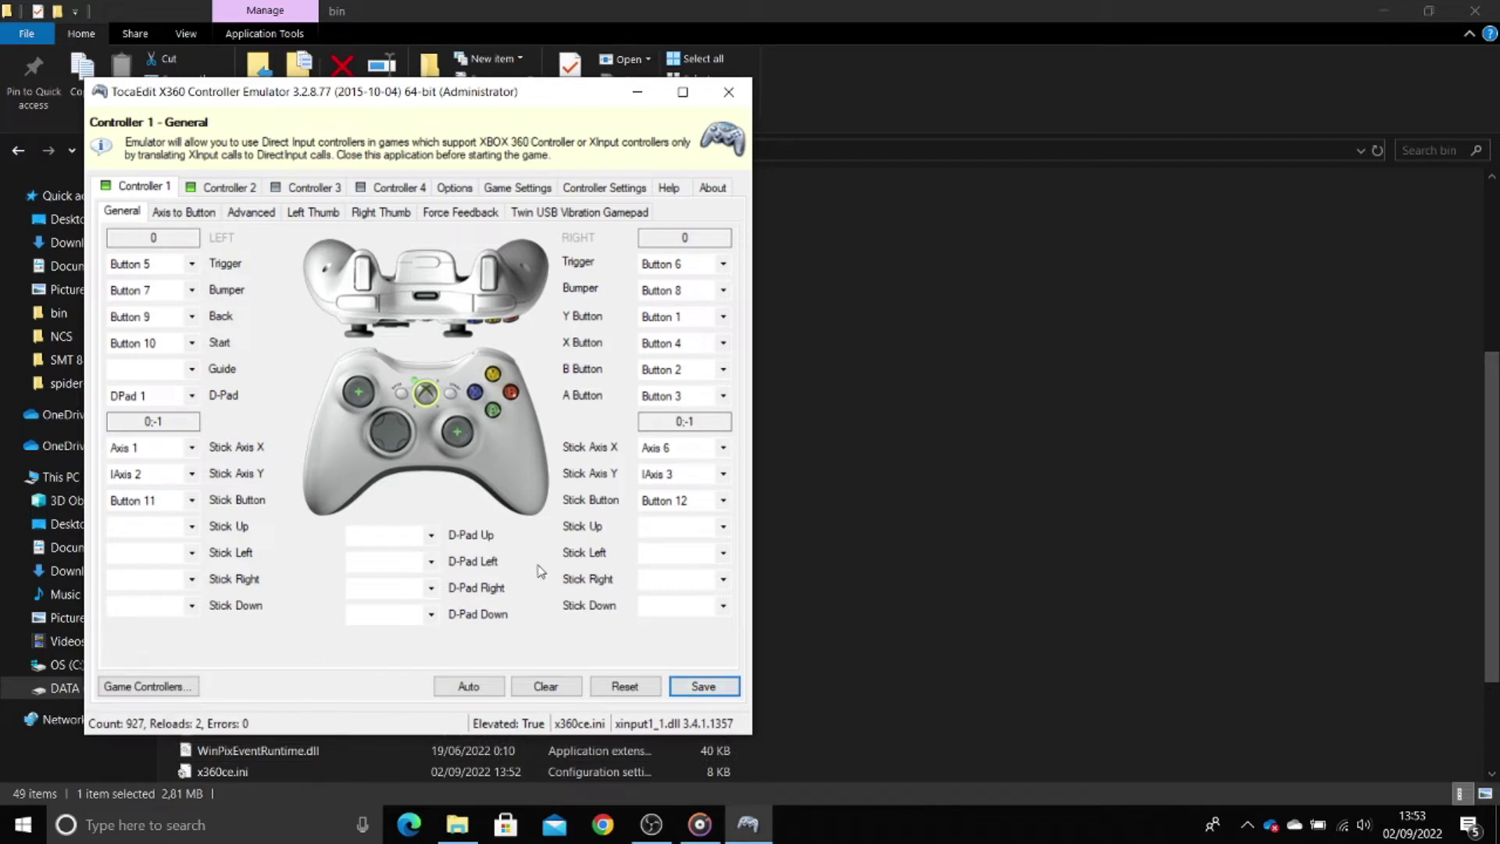
left_click(724, 92)
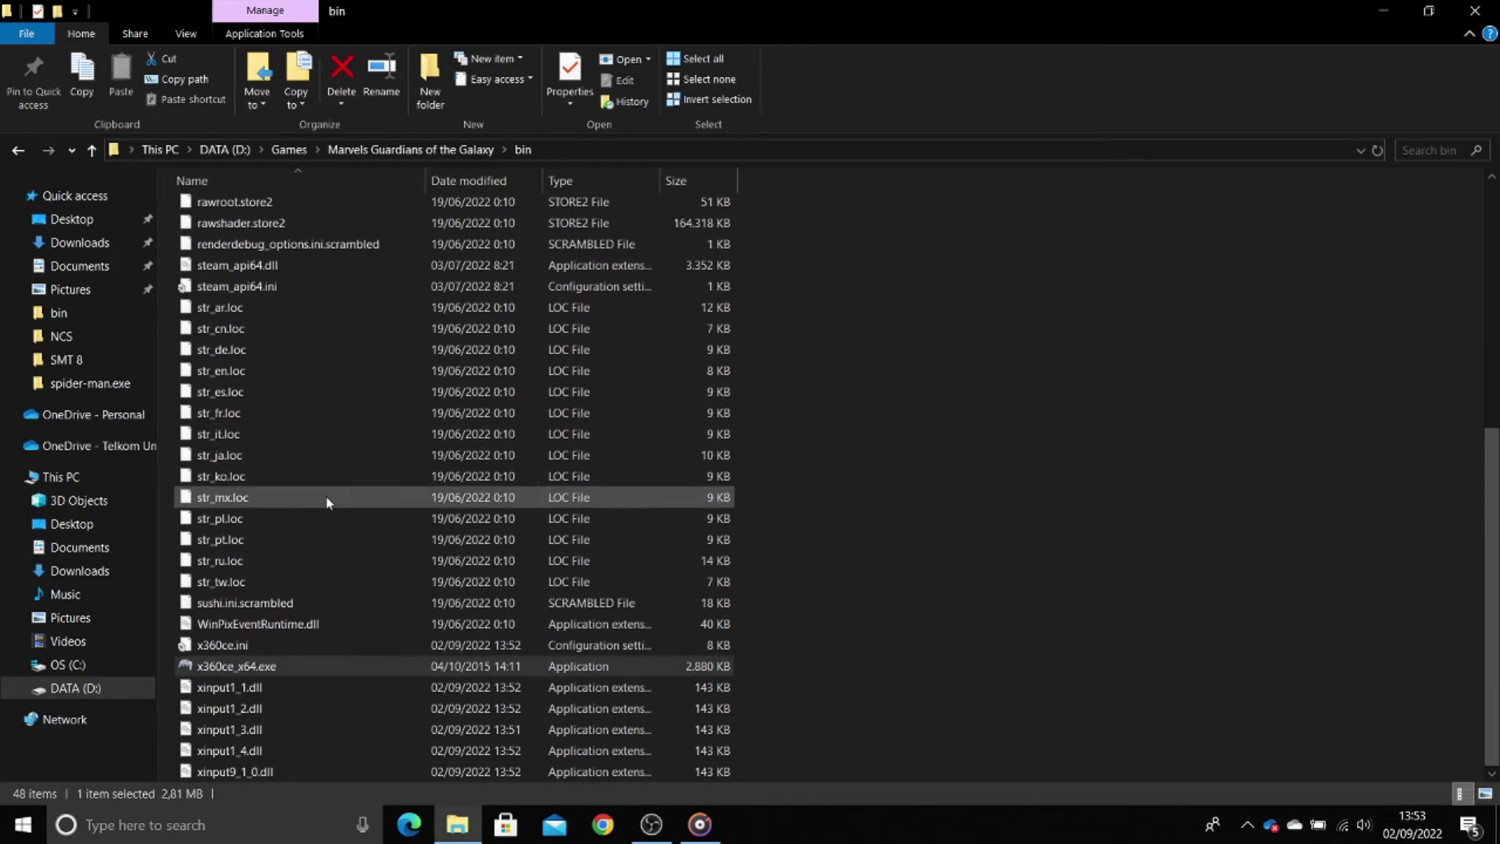
Open x360ce.ini from the game's bin folder and find the text "useforce" in it
left_click(240, 648)
double_click(240, 646)
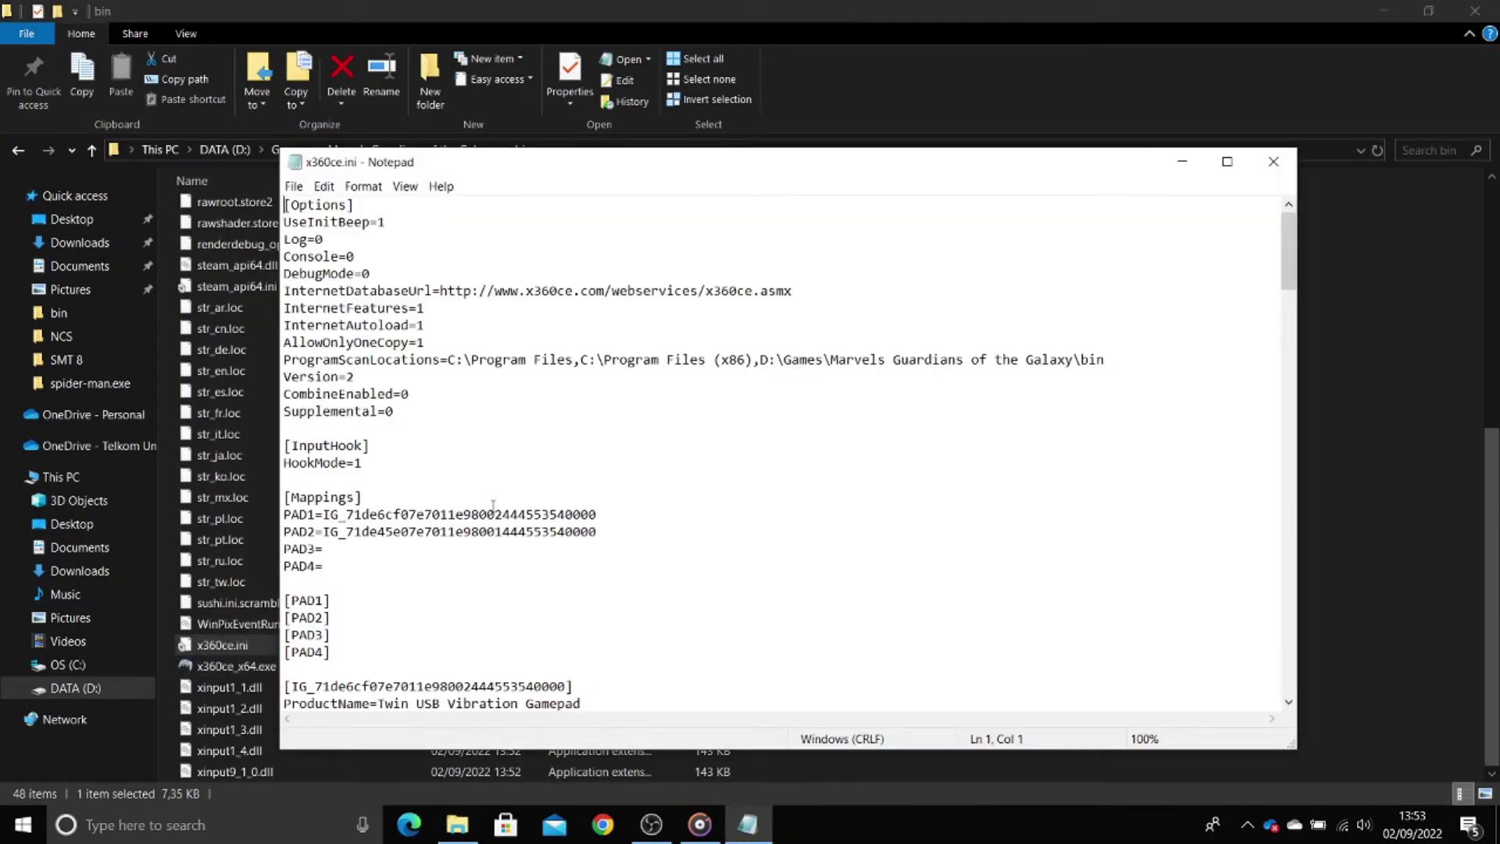
key("ctrl+f")
type("use")
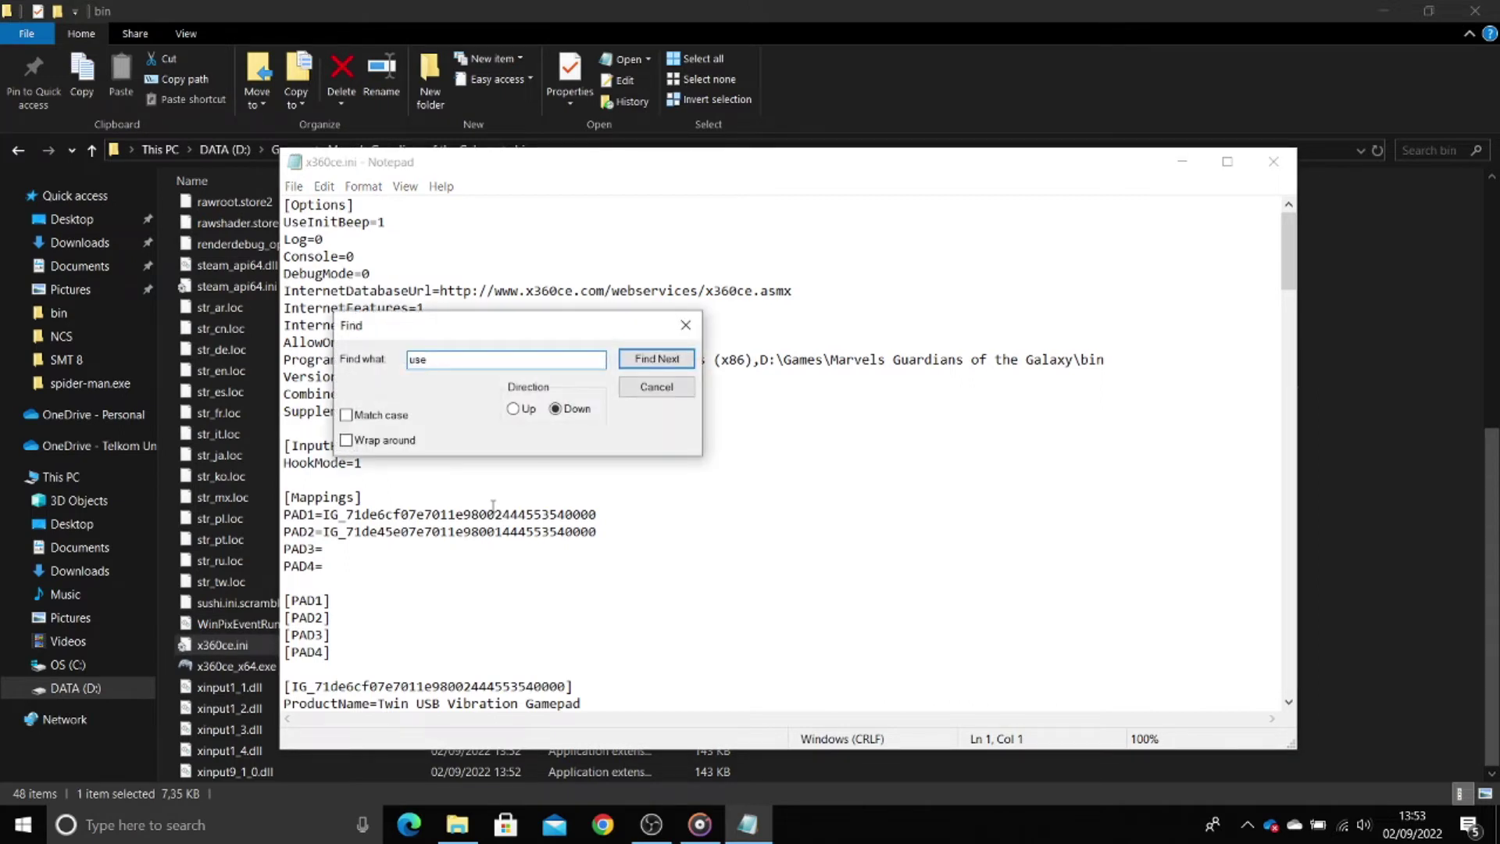
type("force")
key("Return")
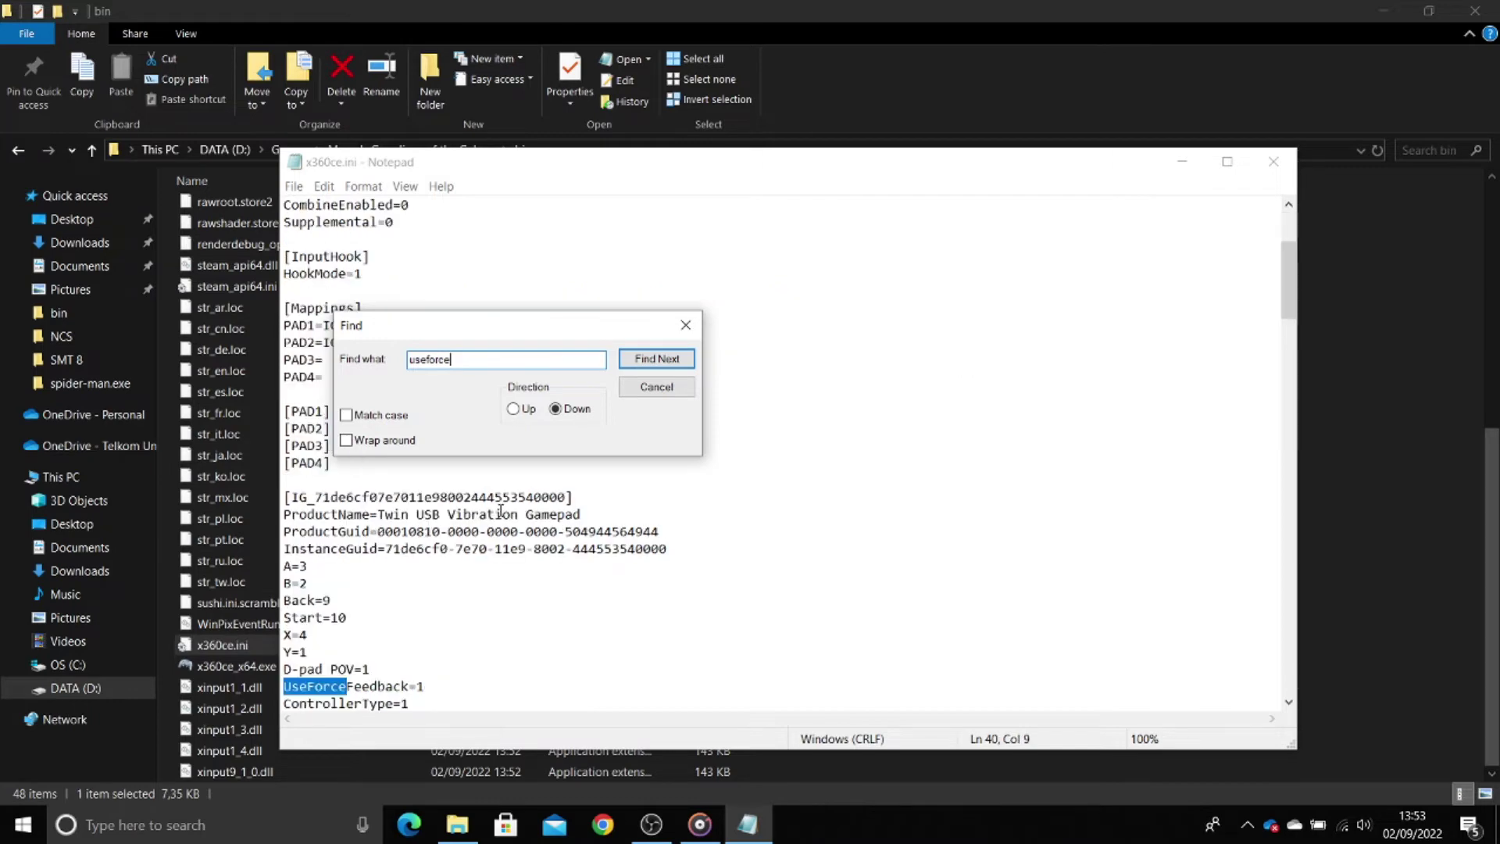
left_click(686, 323)
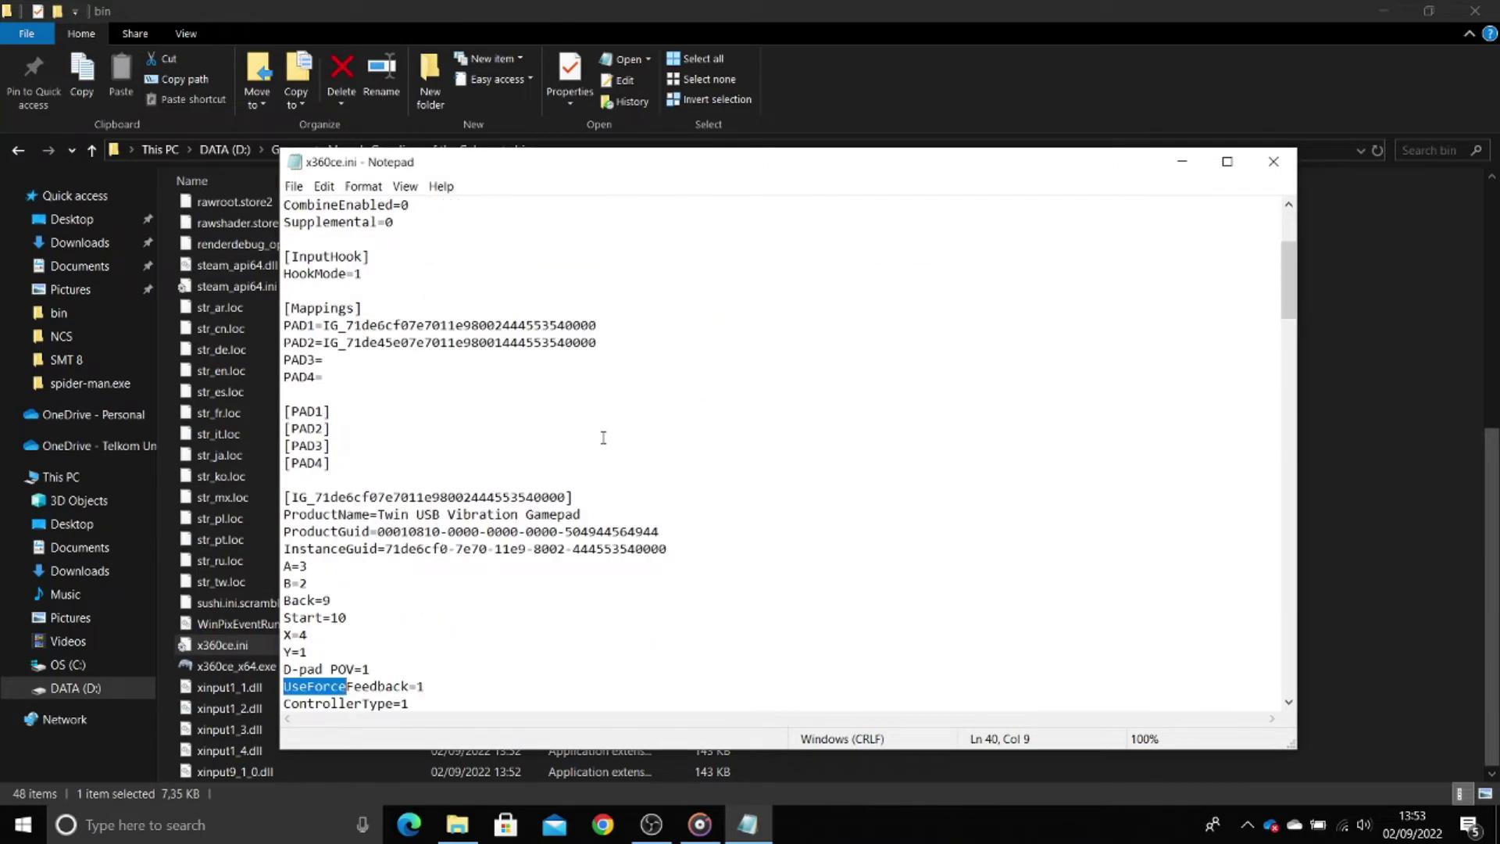
Set UseForceFeedback to 0 in the first gamepad's section, then save and close x360ce.ini
scroll(484, 541, "down", 2)
left_click(427, 584)
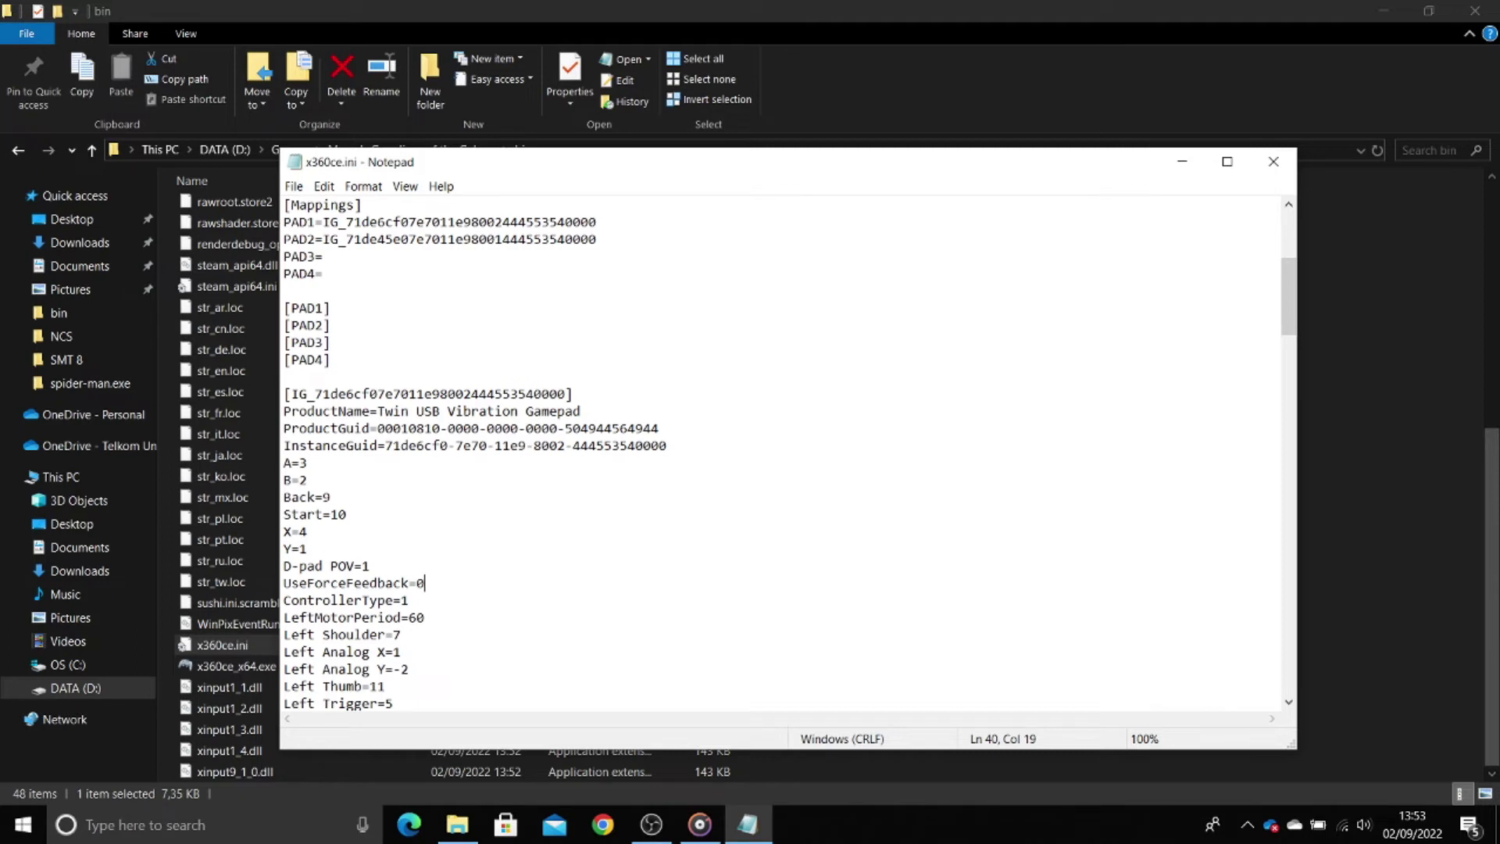
key("shift+Home")
key("Down")
left_click_drag(431, 586, 284, 583)
left_click(436, 584)
left_click(1284, 167)
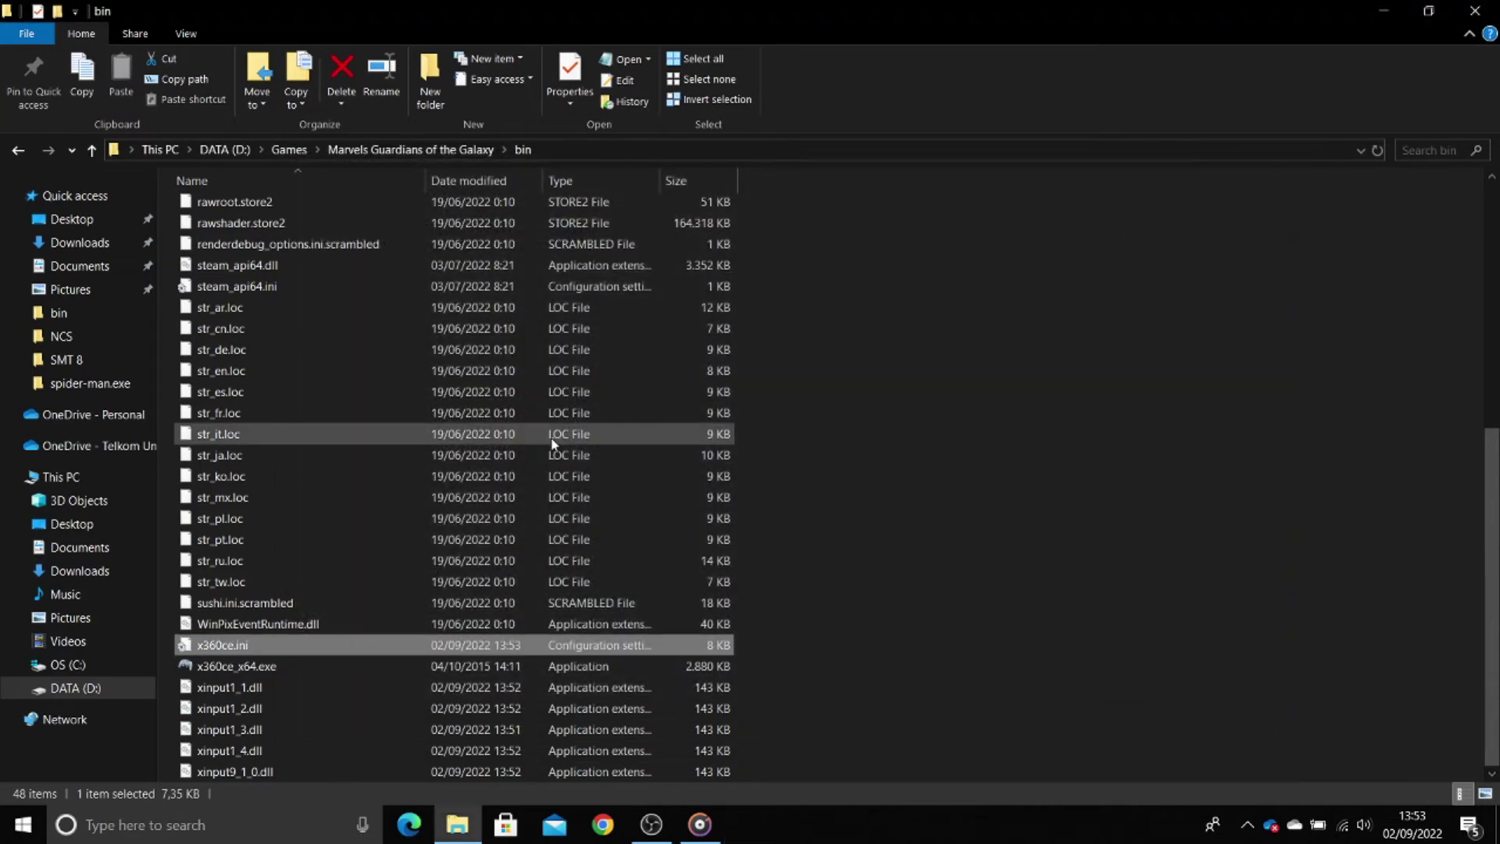
Launch the game with gotg.exe from the bin folder
scroll(547, 441, "up", 2)
scroll(547, 441, "up", 5)
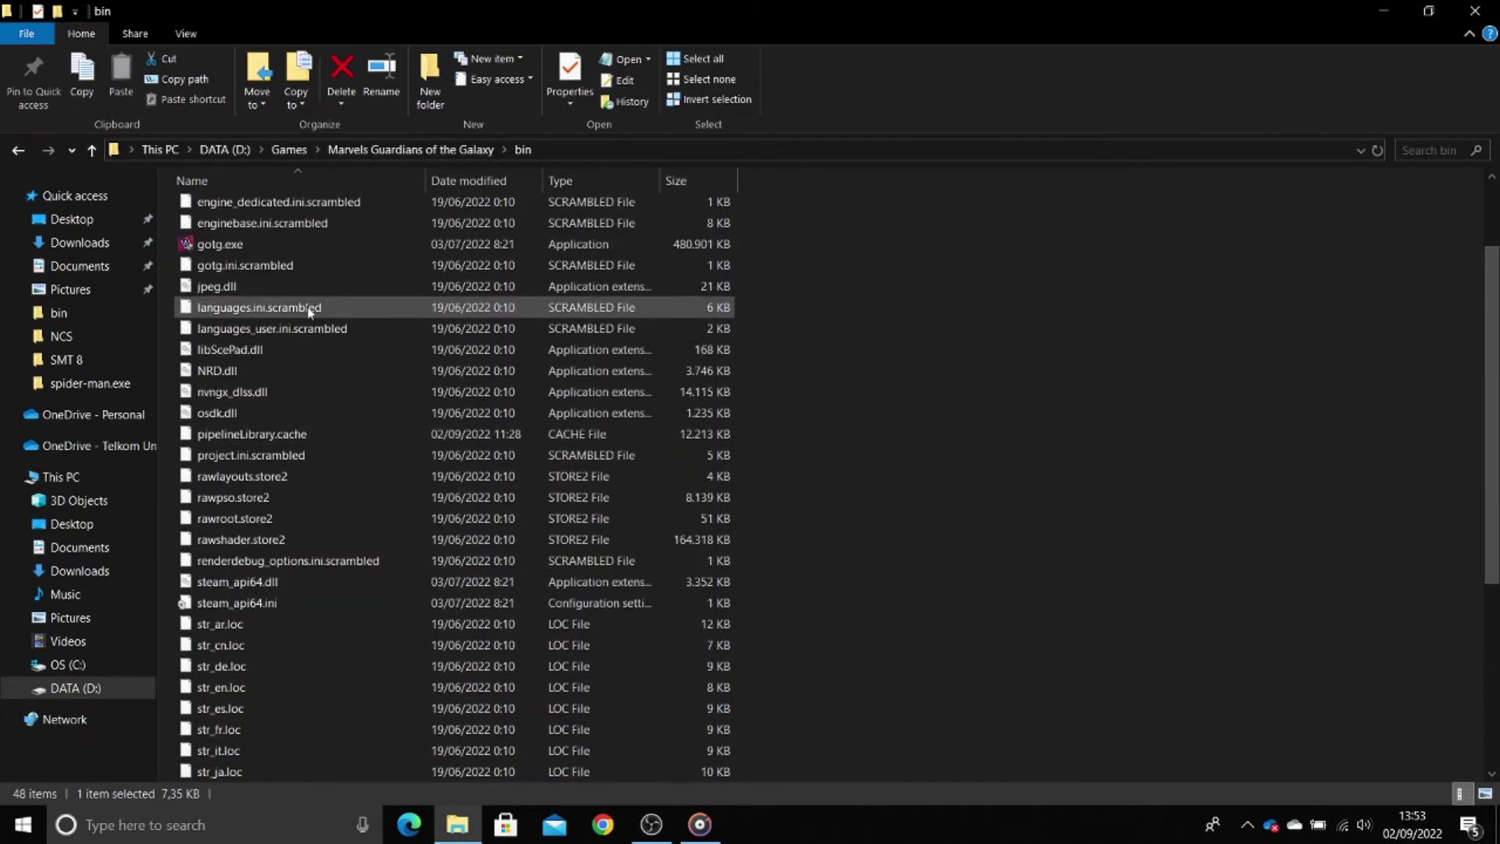
double_click(232, 359)
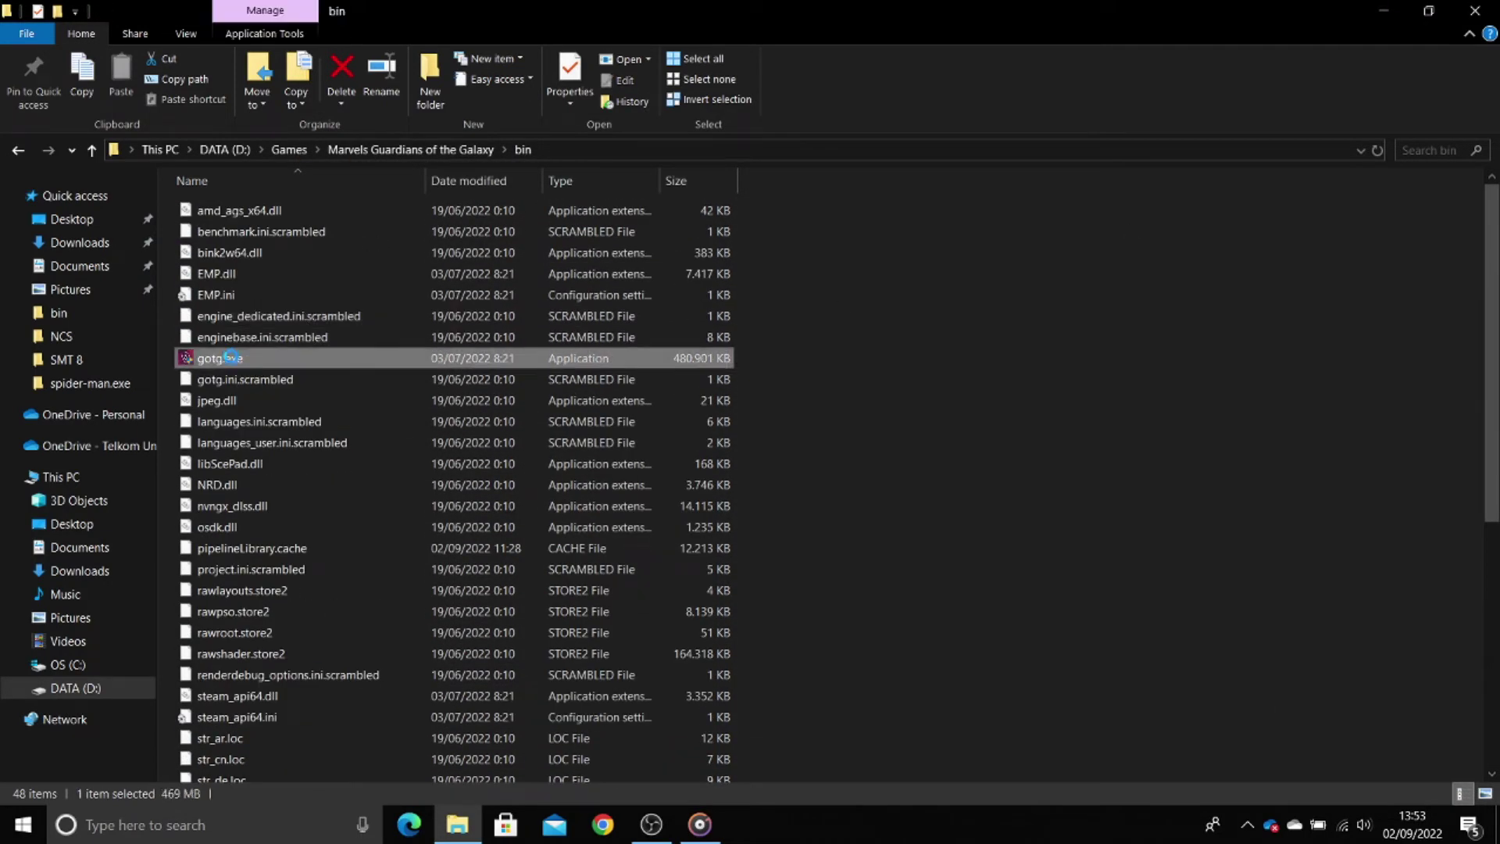
Pause the music playing in Groove Music
right_click(229, 358)
mouse_move(706, 820)
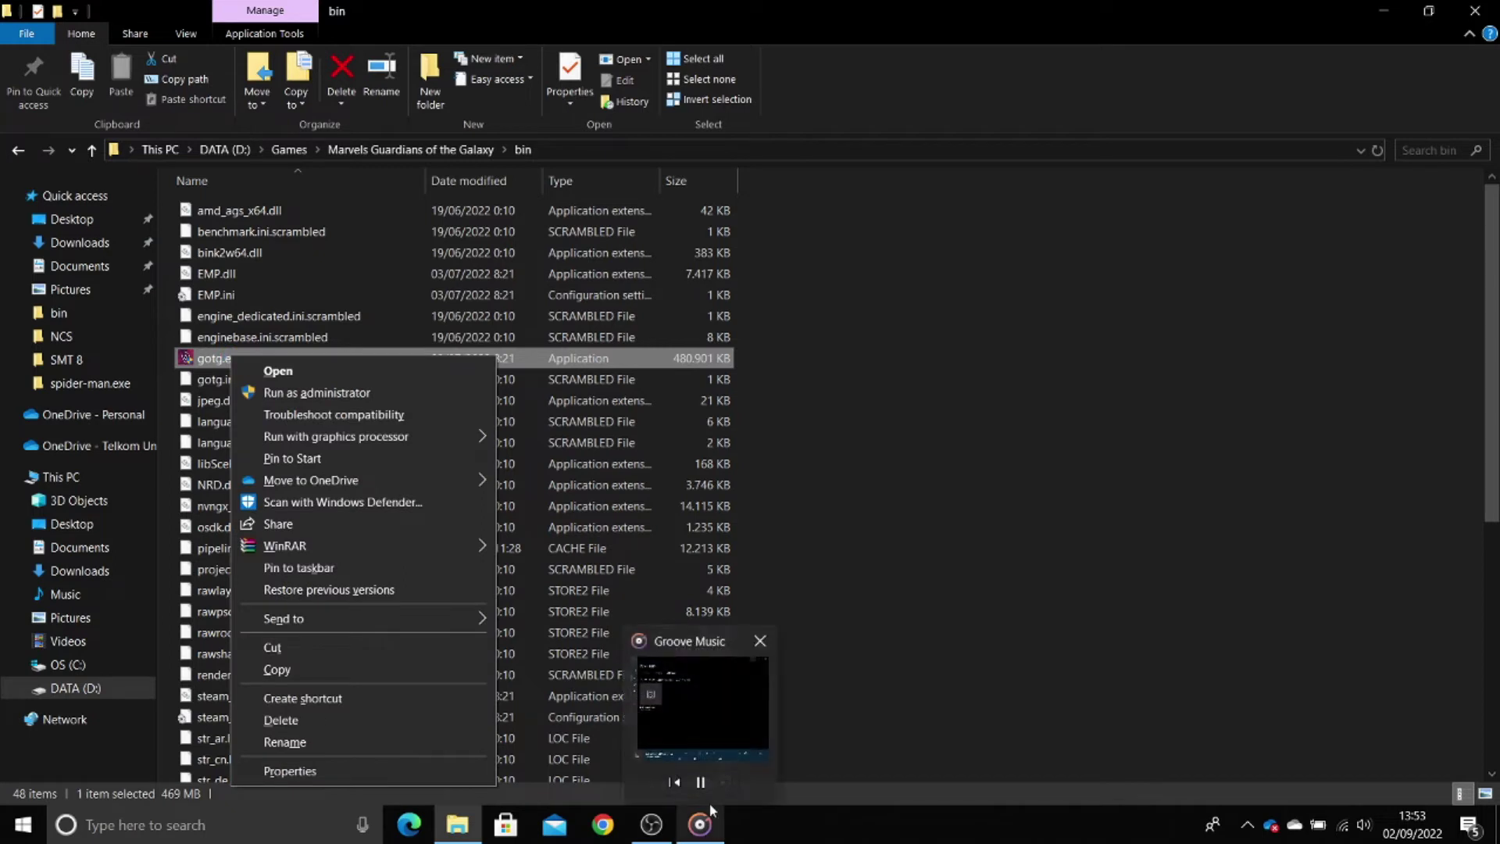
left_click(700, 782)
Run gotg.exe as administrator and start playing from the game's launcher
left_click(230, 358)
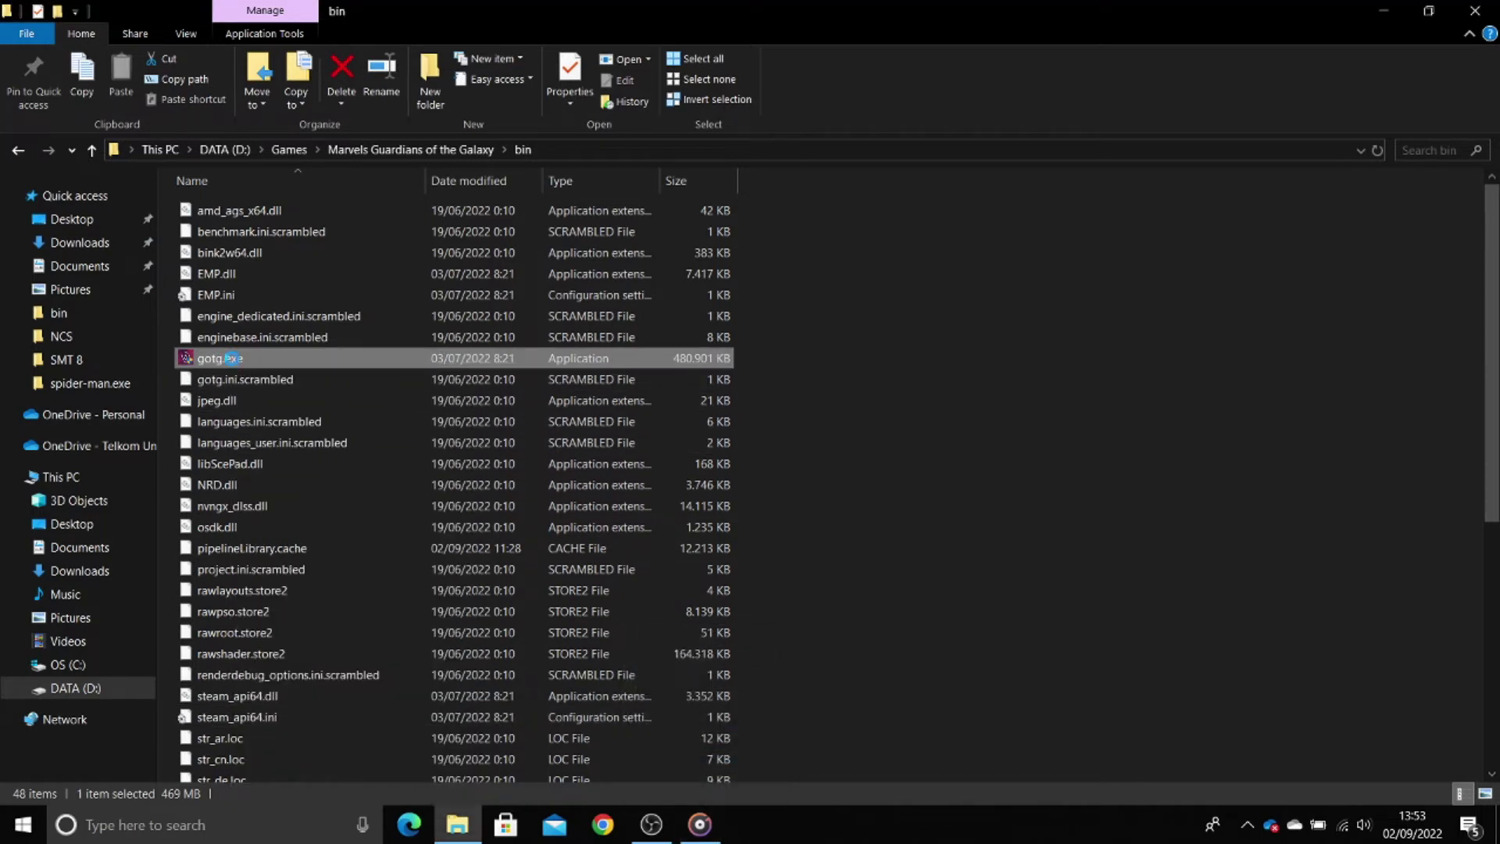
right_click(232, 361)
left_click(286, 398)
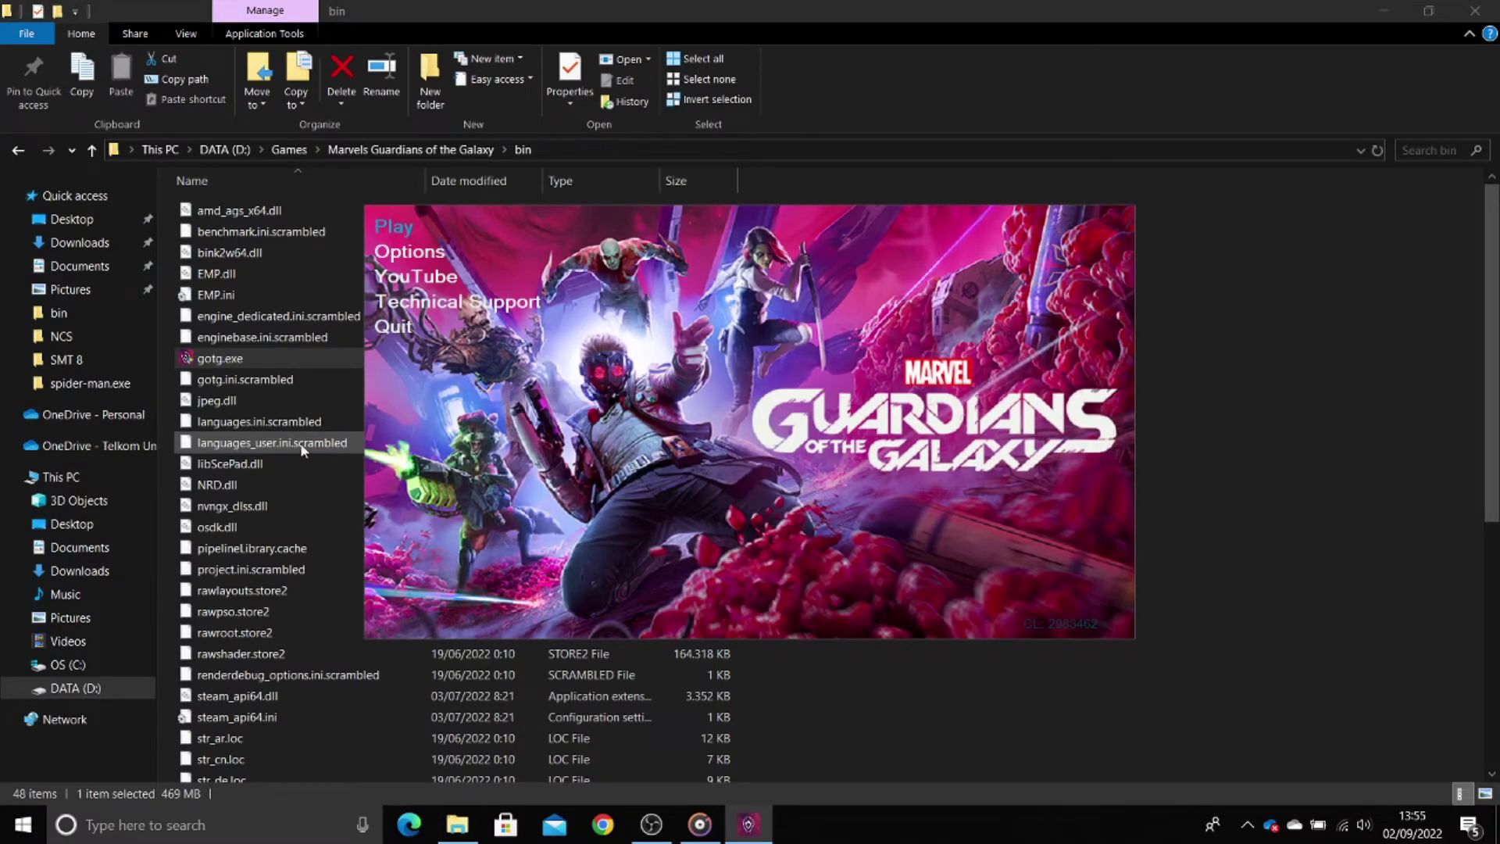
left_click(389, 234)
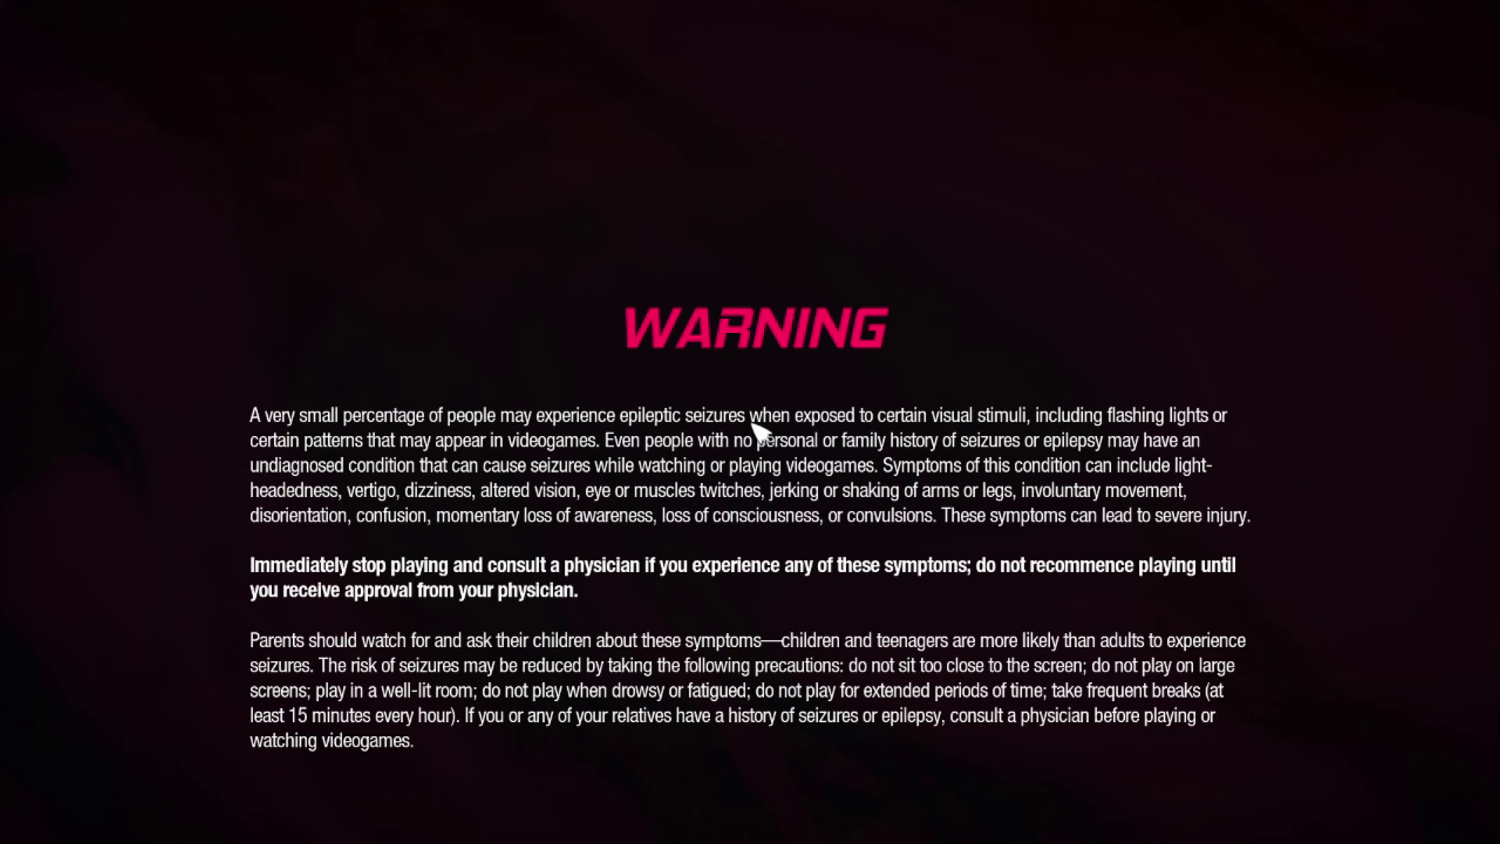
Continue past the game's title screen, view the Settings categories and return to the main menu
key("XF86AudioLowerVolume")
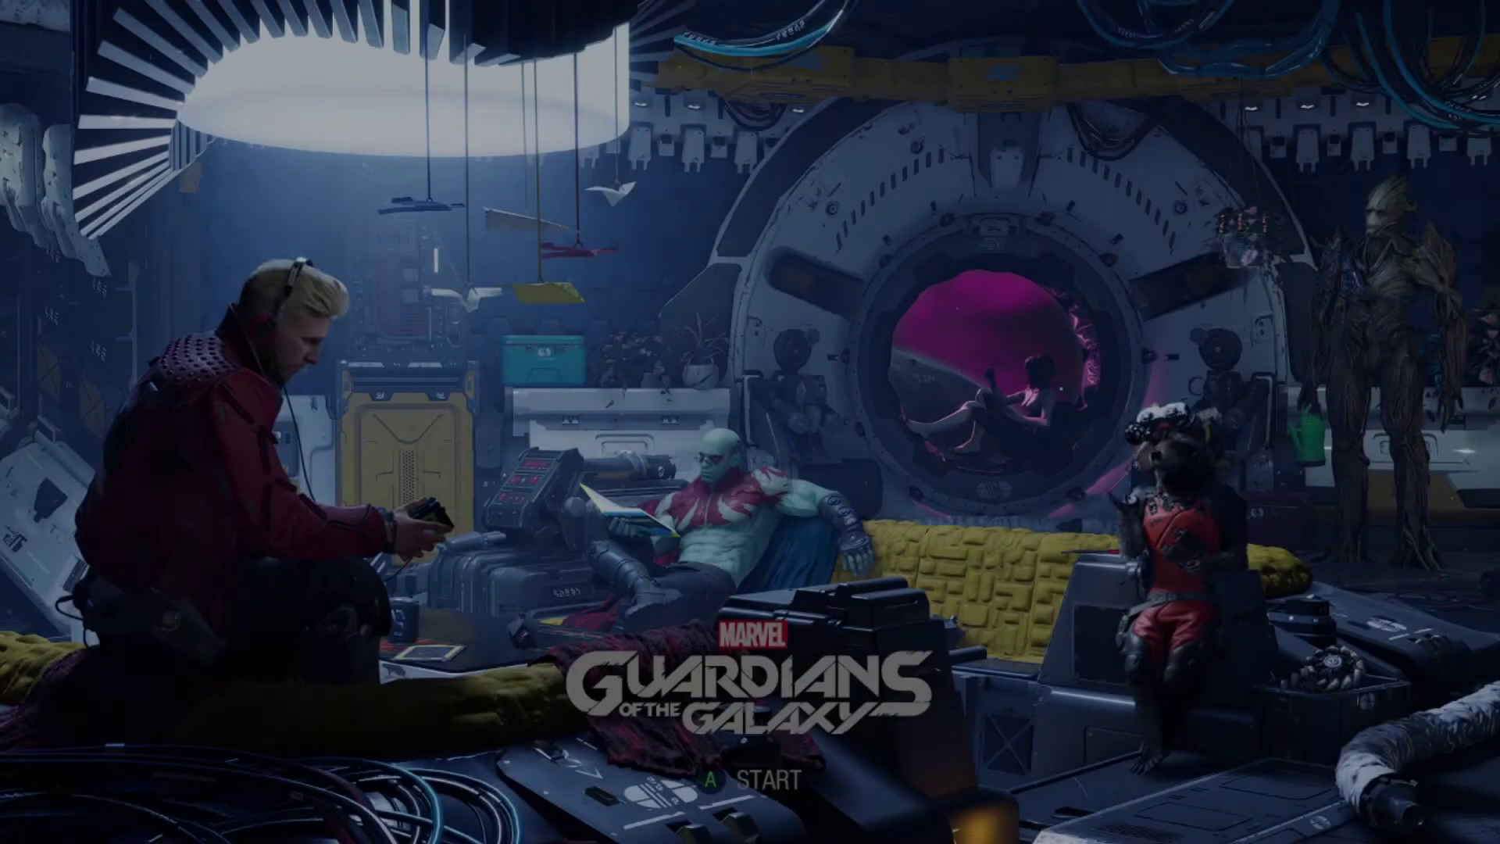
key("Return")
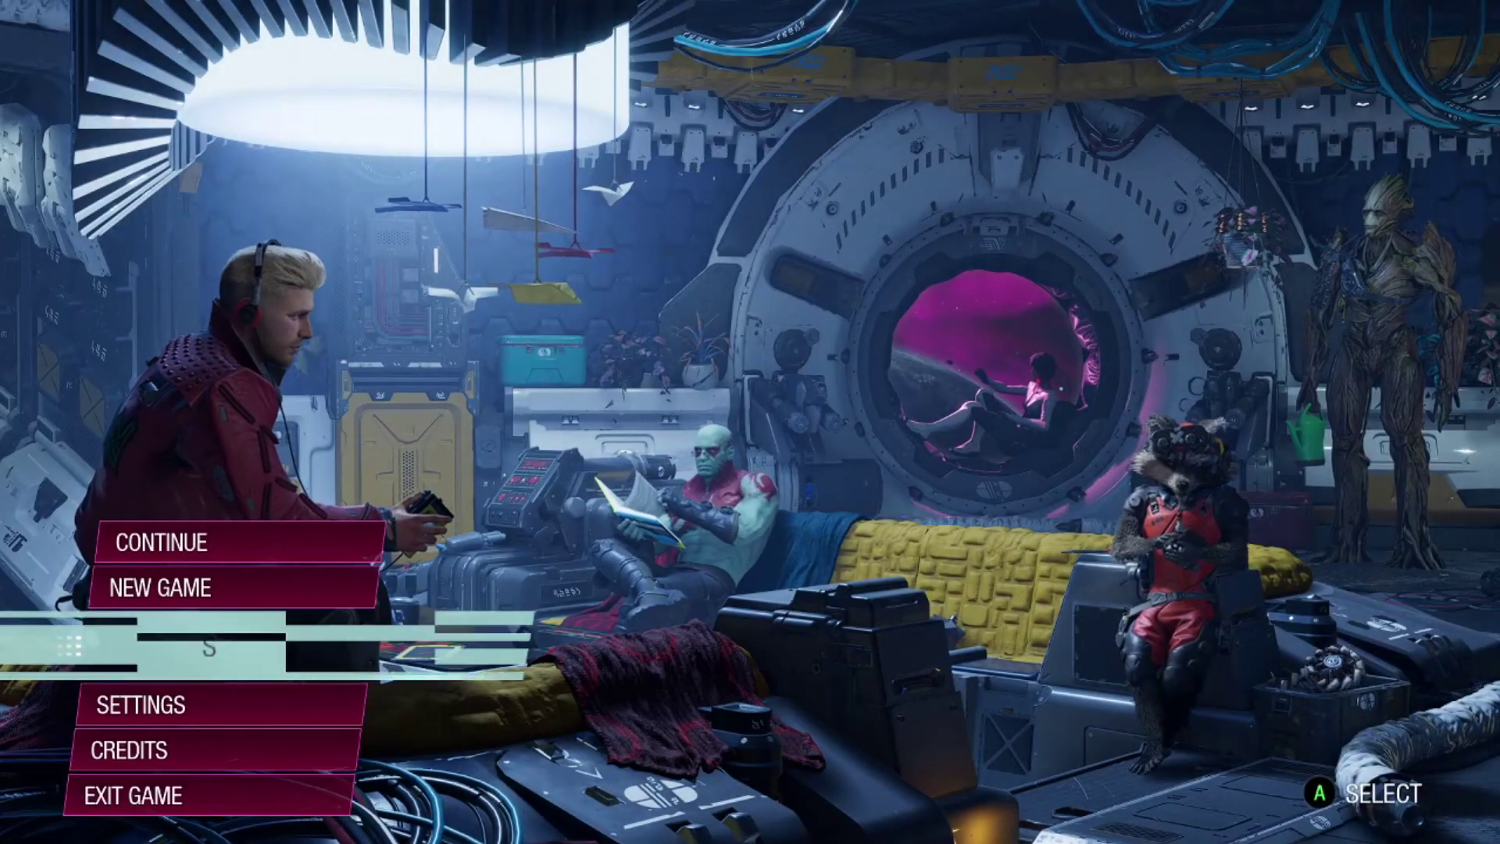
key("Down")
key("Return")
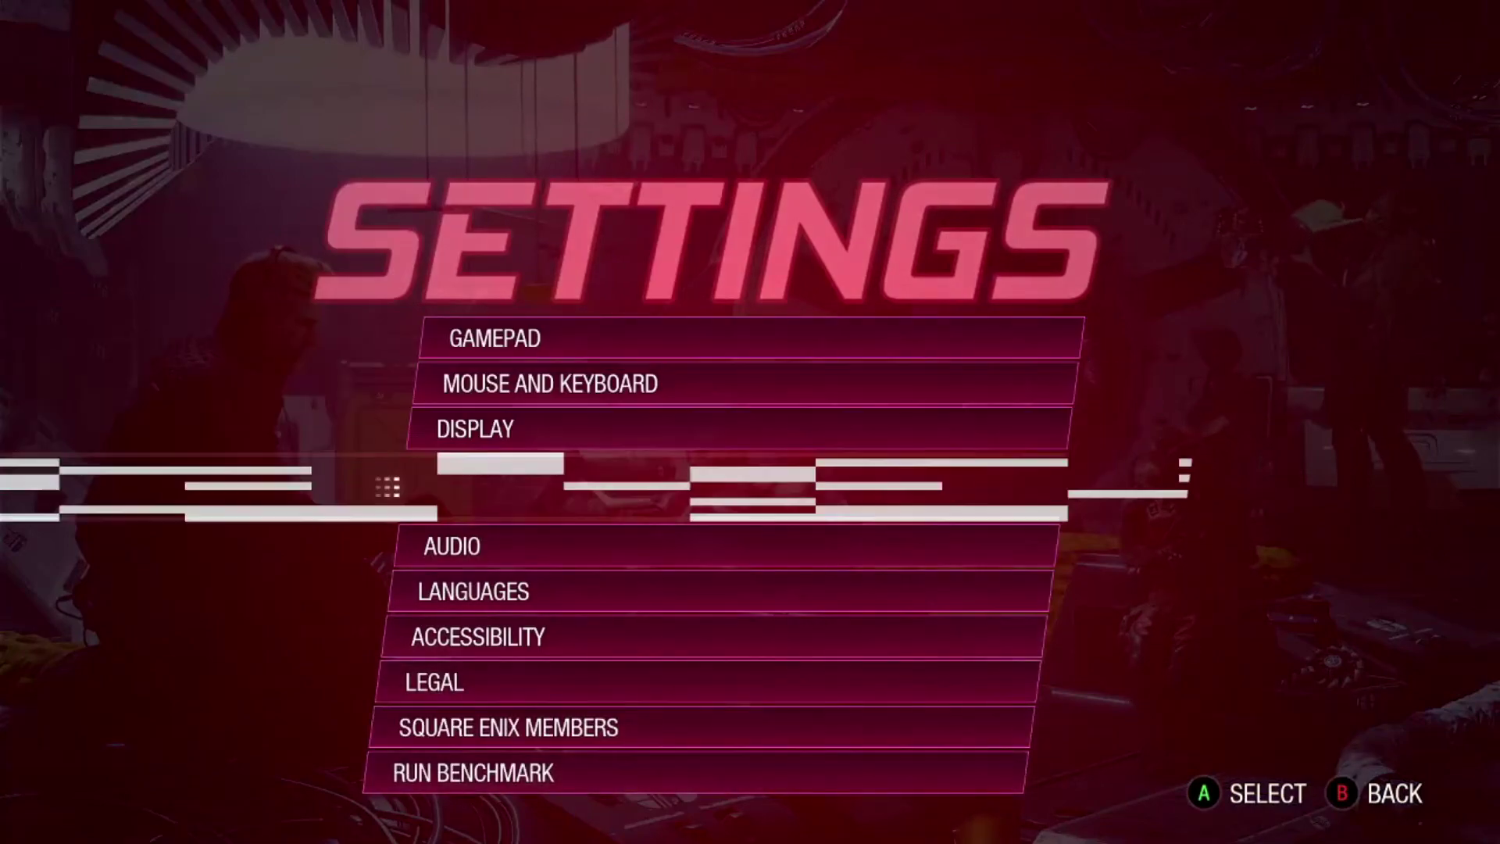
key("Escape")
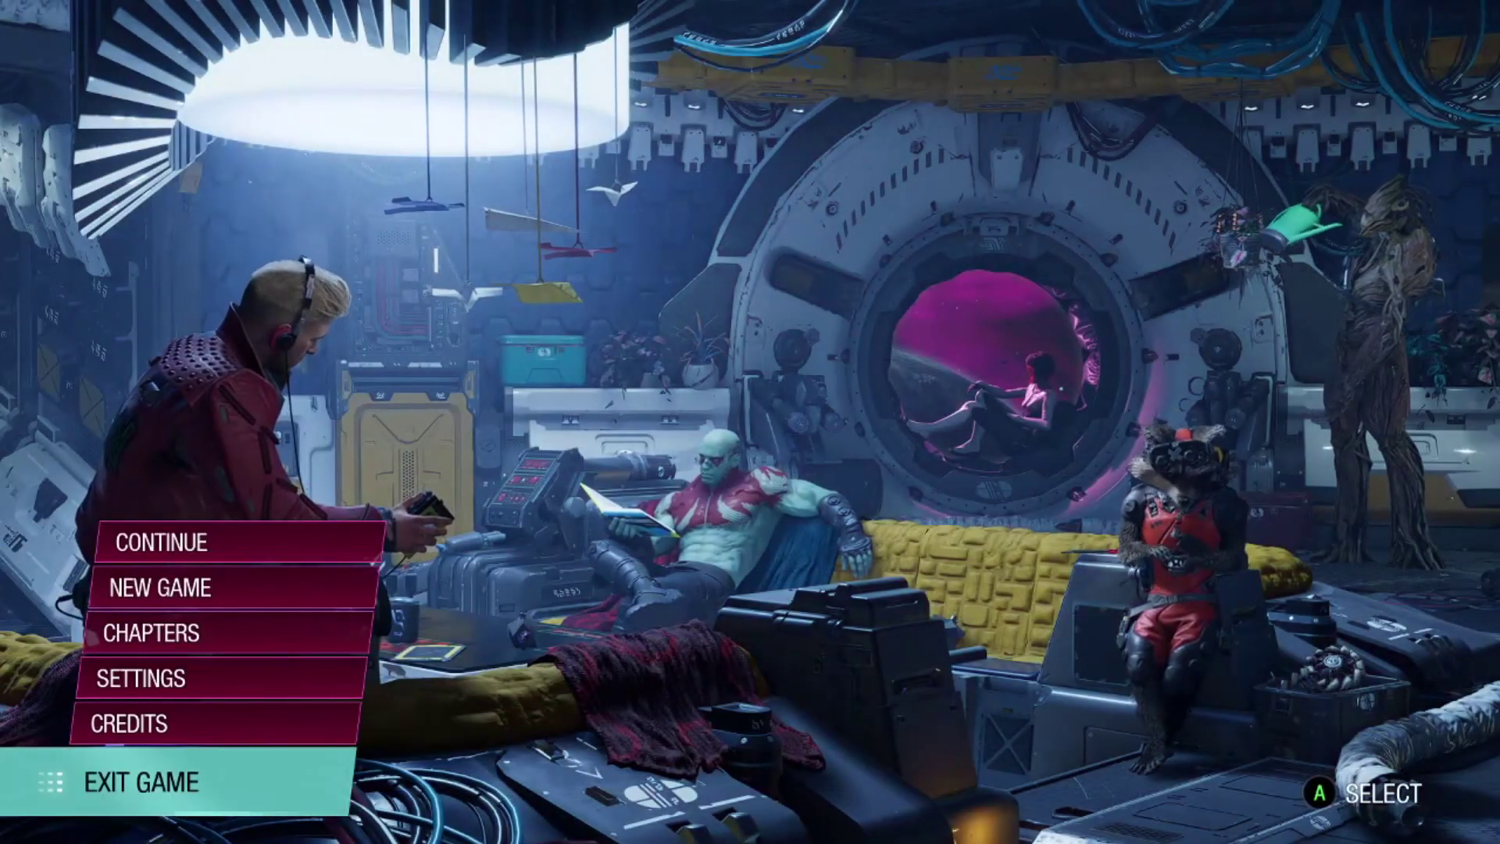
Exit the game from its main menu and confirm quitting
key("Return")
key("Return")
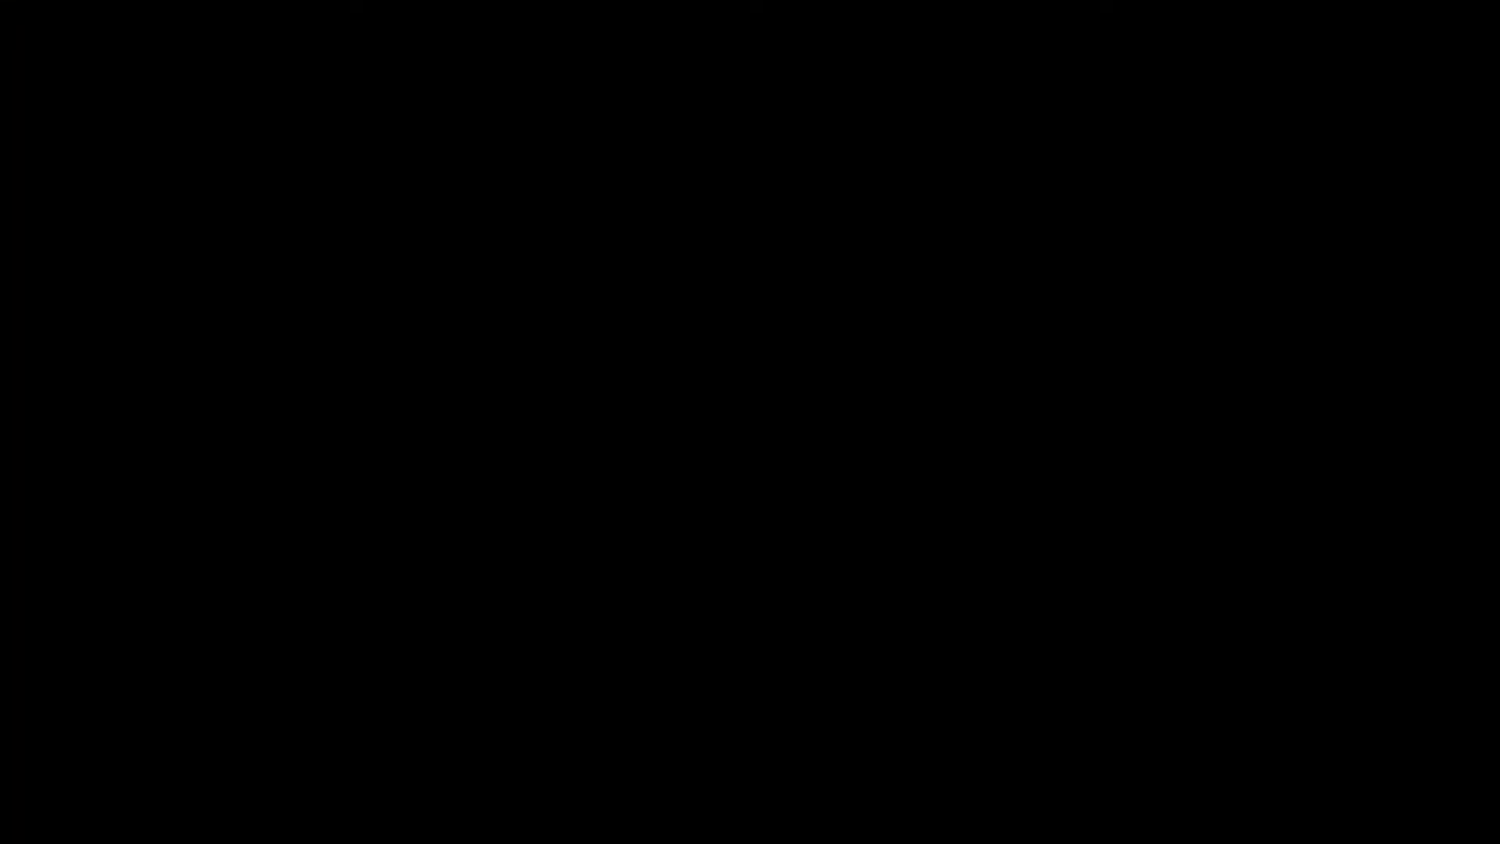